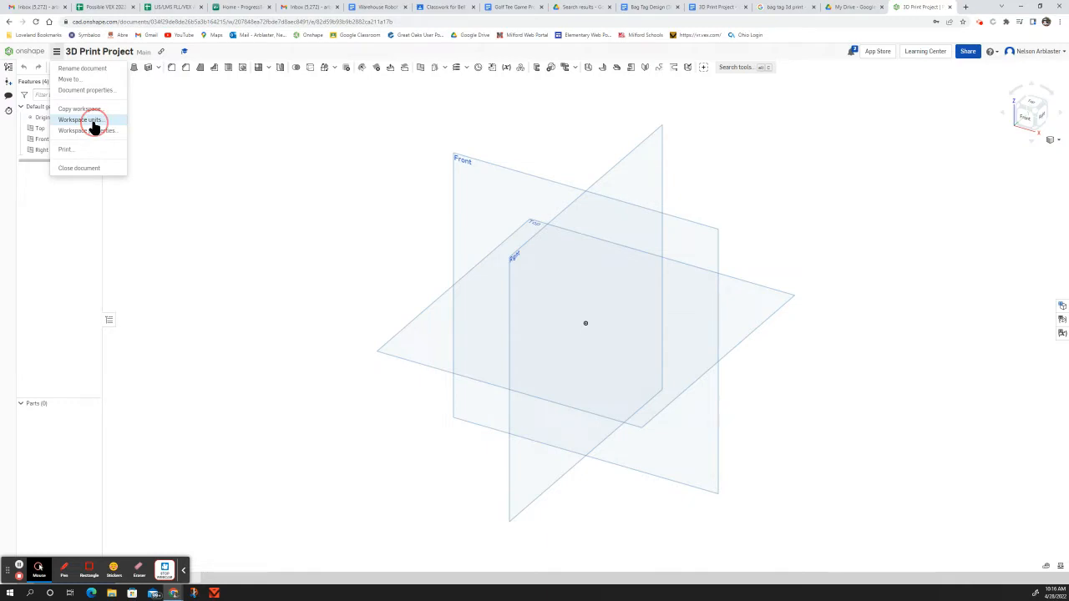
Step: Check the workspace length units and keep the default, inch
left_click(91, 122)
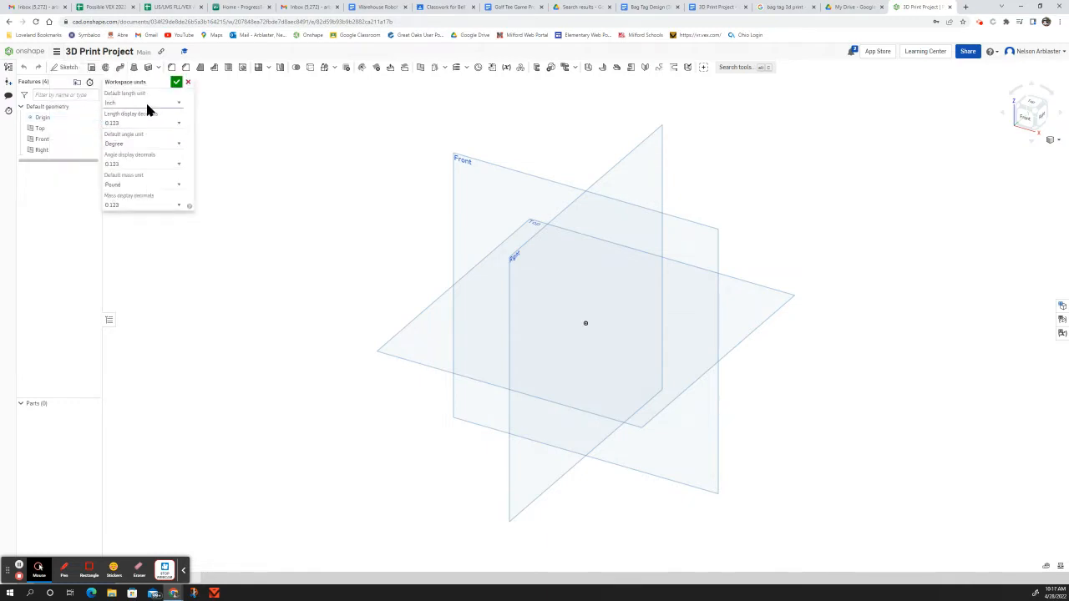
left_click(147, 107)
left_click(132, 146)
left_click(178, 82)
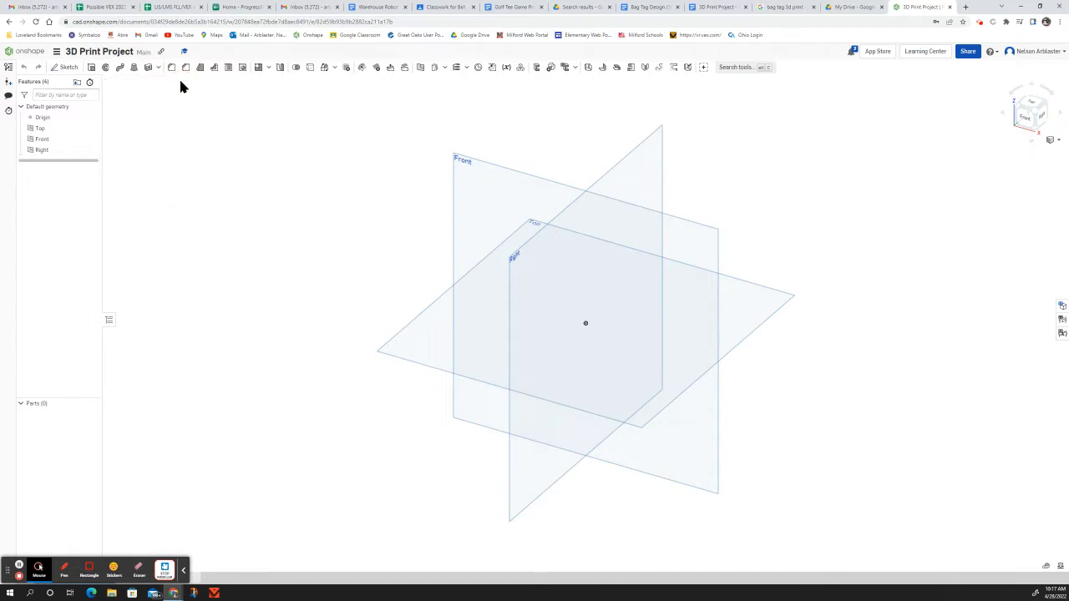
Step: Orbit around the default planes and start a new sketch
right_click_drag(666, 337, 664, 376)
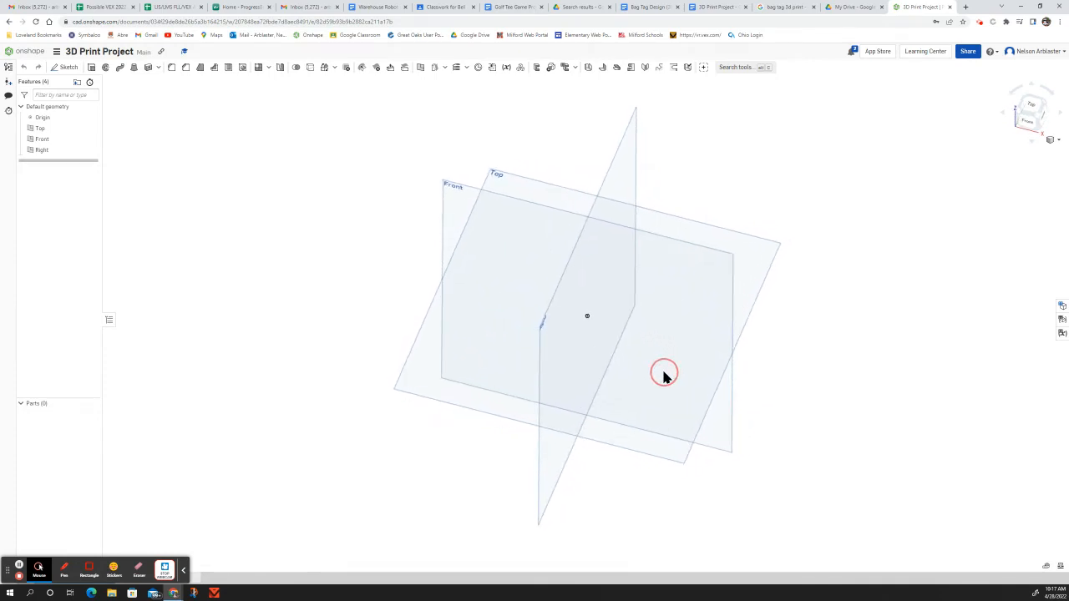
right_click_drag(663, 375, 668, 386)
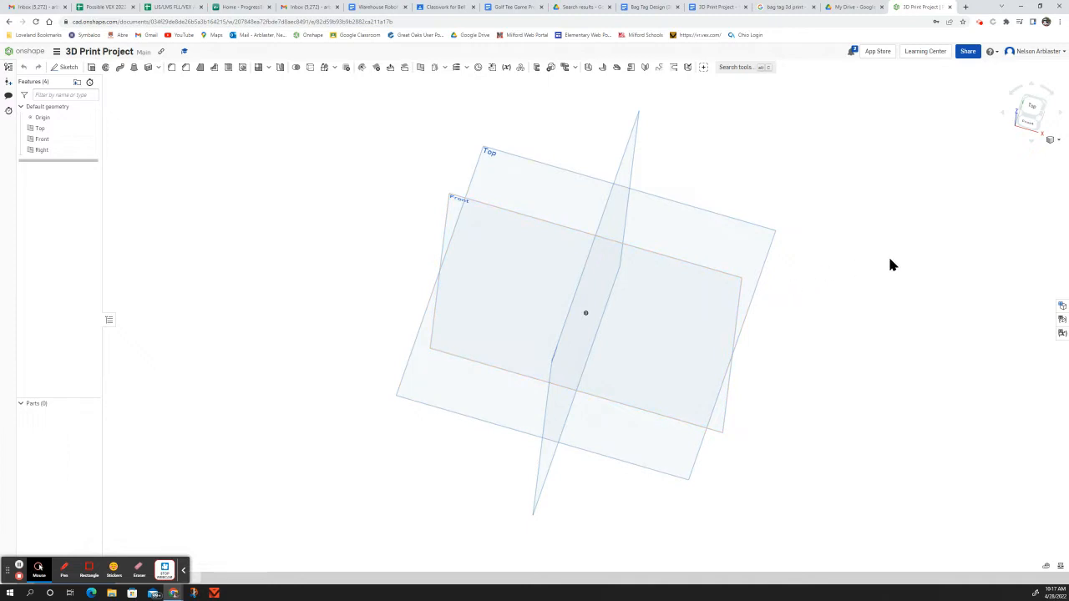
mouse_move(770, 349)
right_mouse_down()
mouse_move(747, 350)
mouse_move(769, 334)
right_mouse_up()
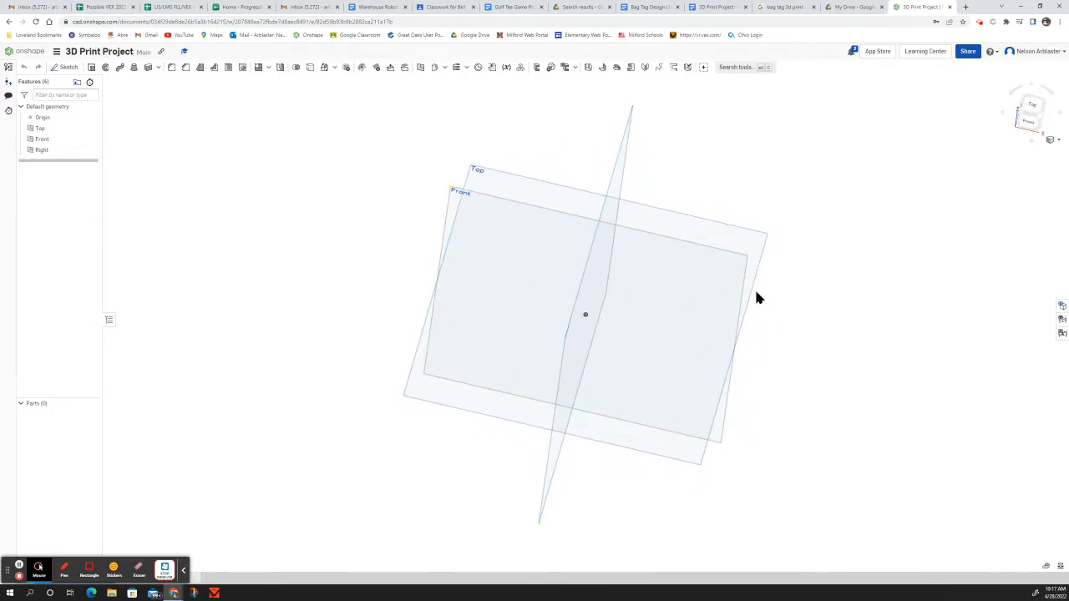
left_click(65, 67)
Step: Place the sketch on the Top plane, hide the planes, and pick the construction Line tool
left_click(508, 175)
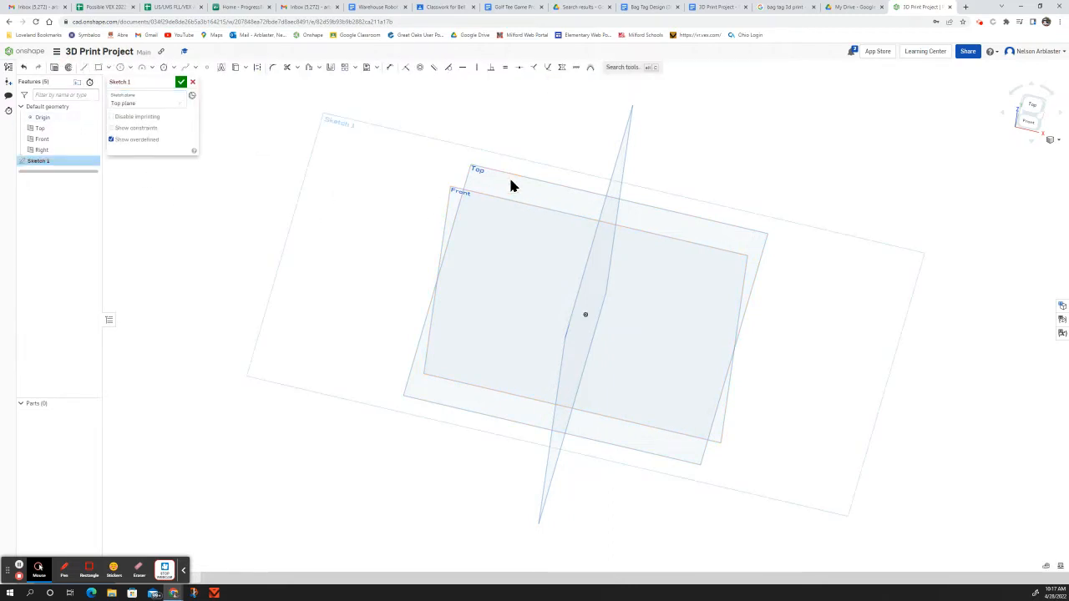
key("p")
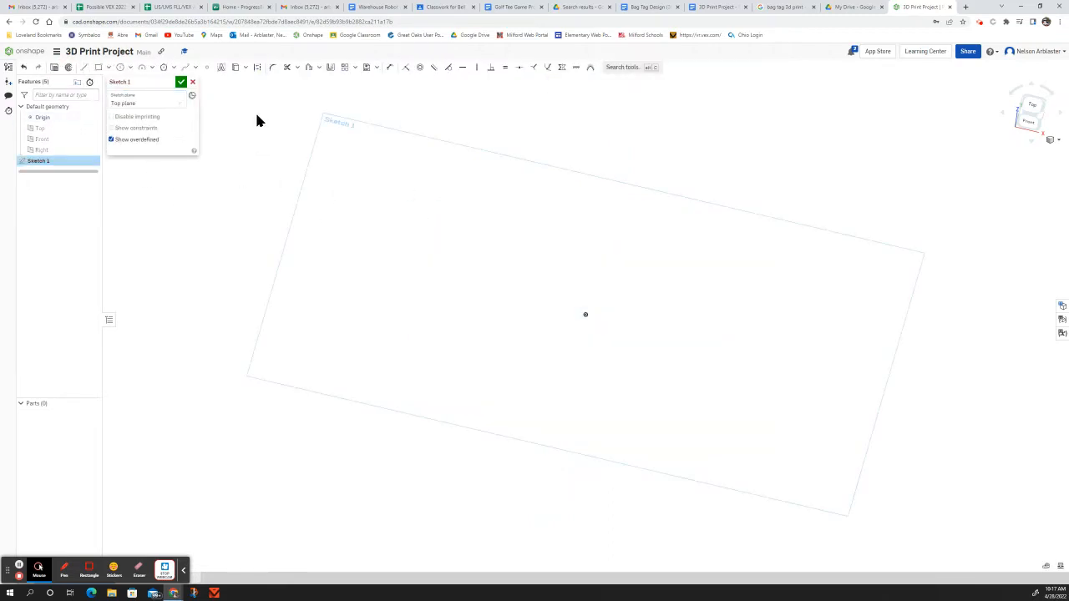
left_click(84, 68)
left_click(257, 68)
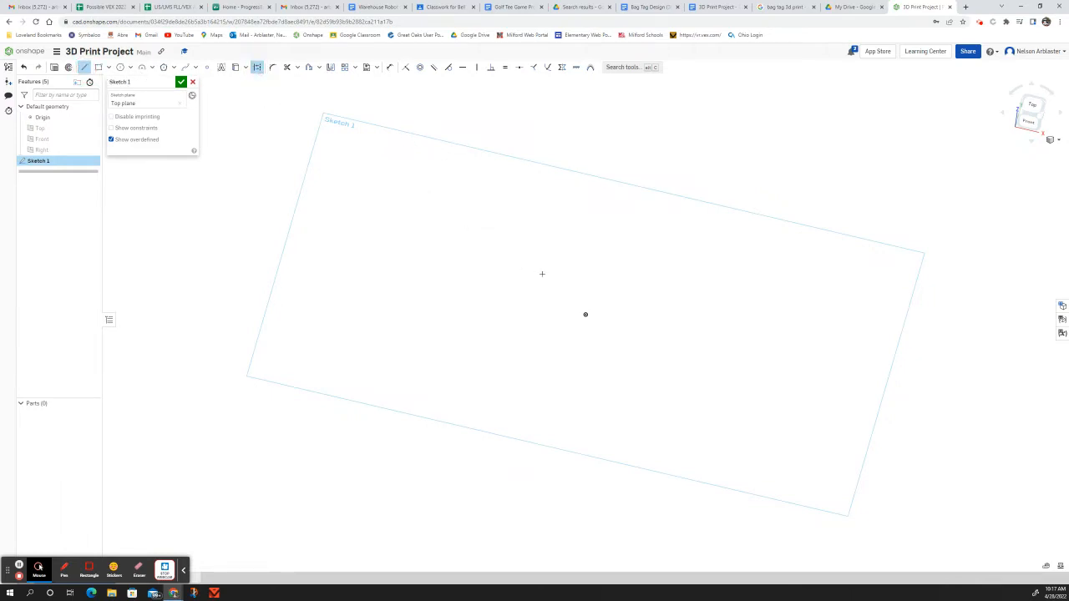
Step: Draw a closed construction rectangle of four lines with lengths 100 and 50
left_click(466, 253)
left_click(660, 298)
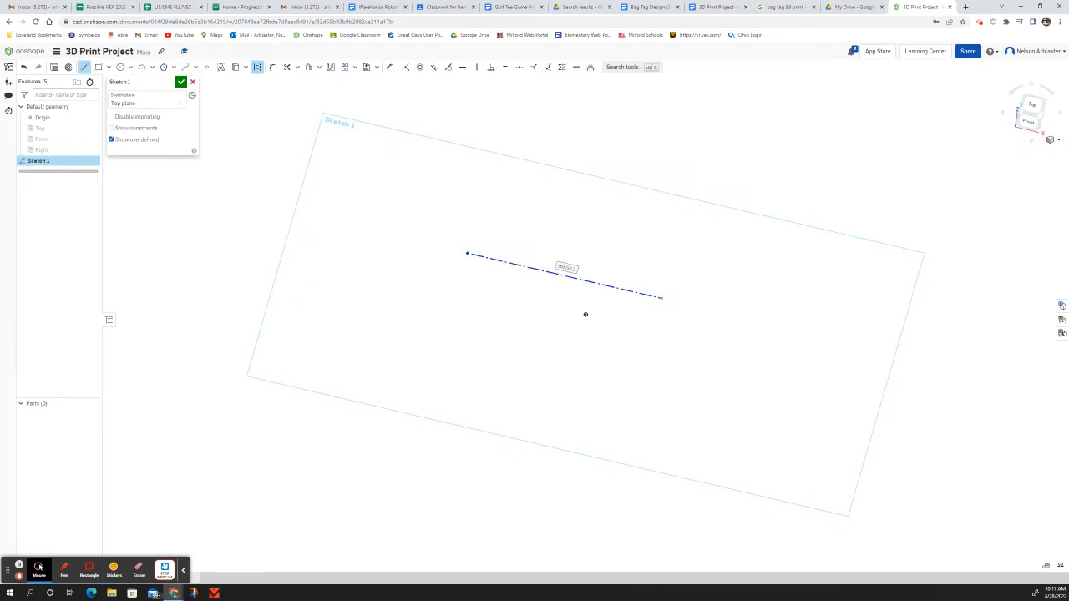
type("100")
key("Return")
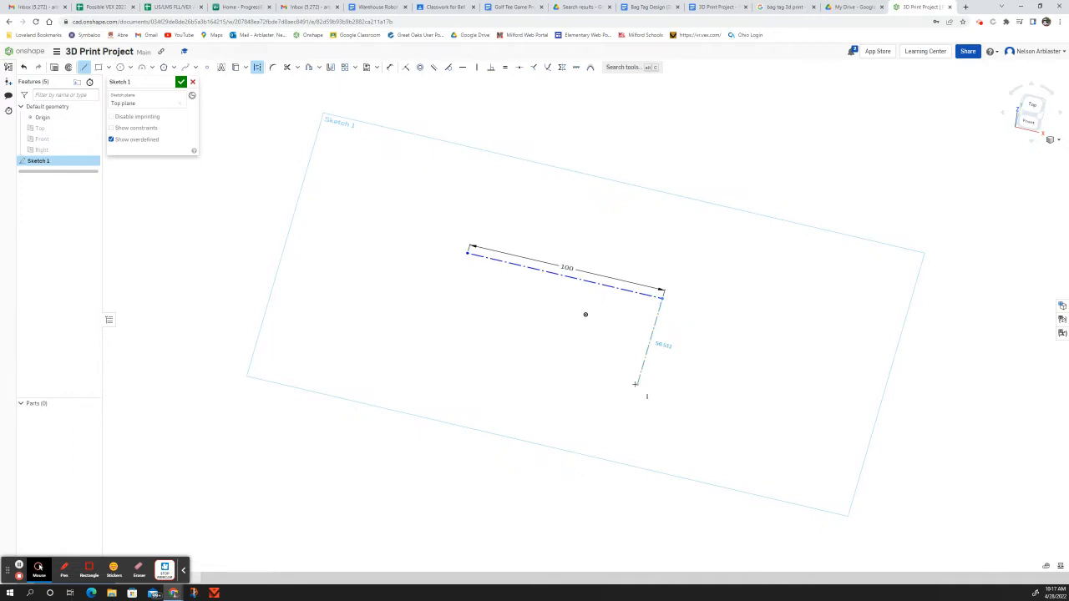
left_click(635, 383)
type("50")
key("Return")
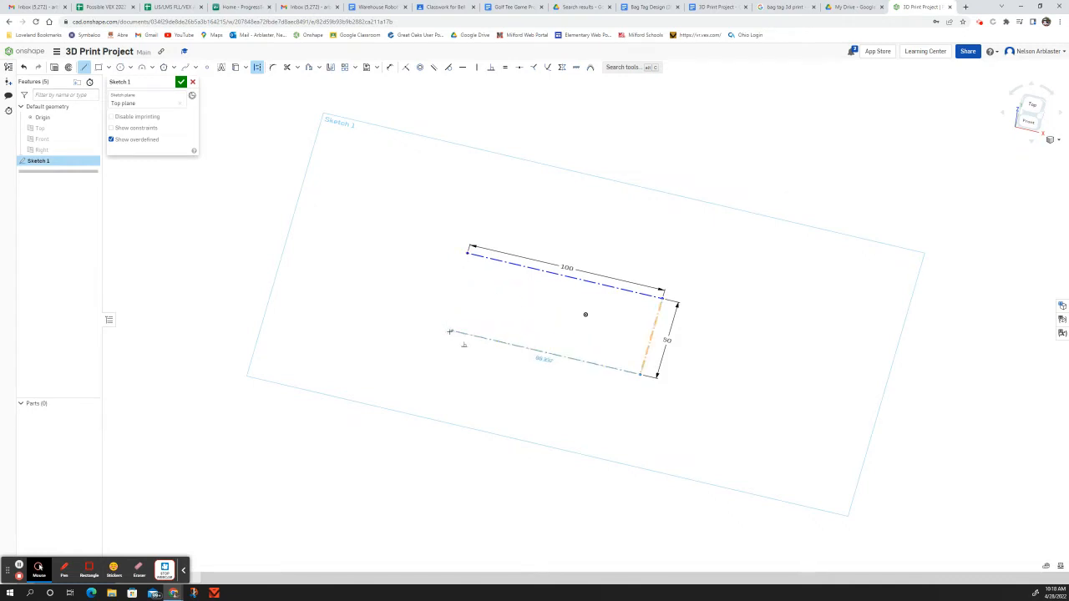
left_click(446, 330)
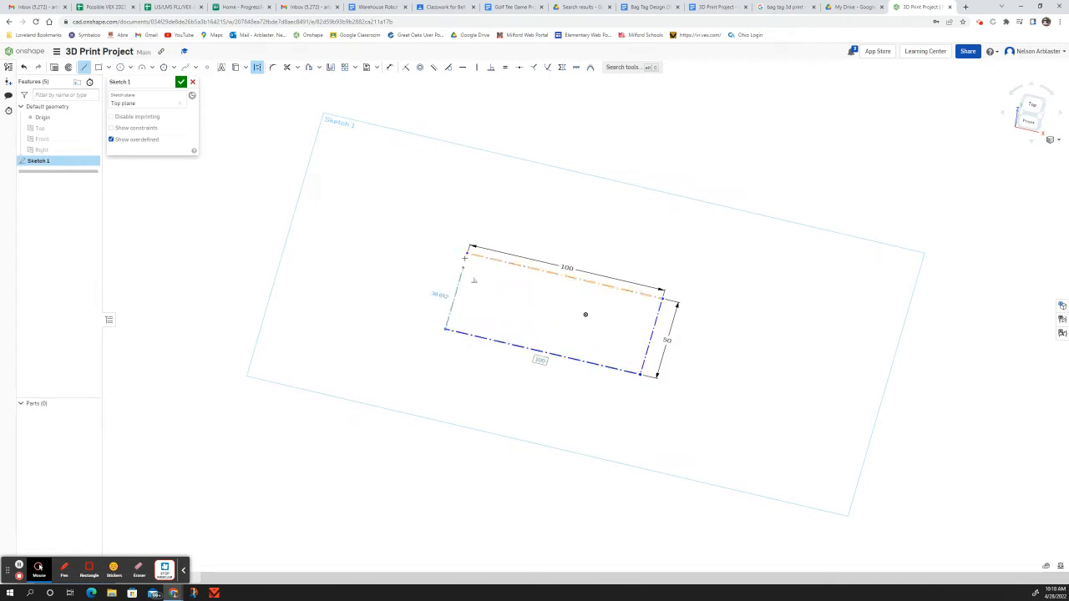
left_click(465, 252)
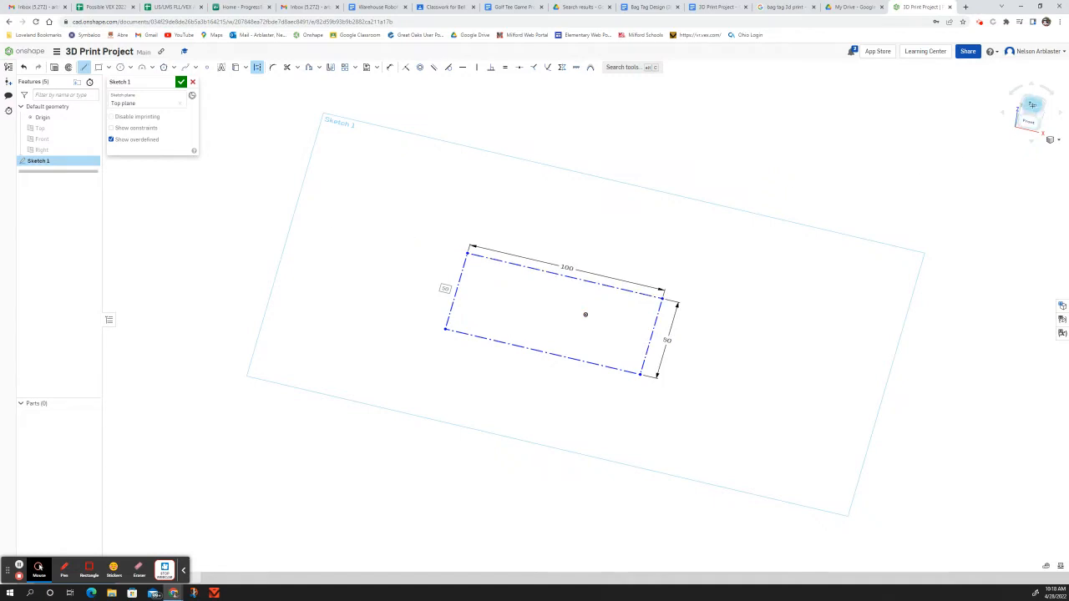
left_click(82, 67)
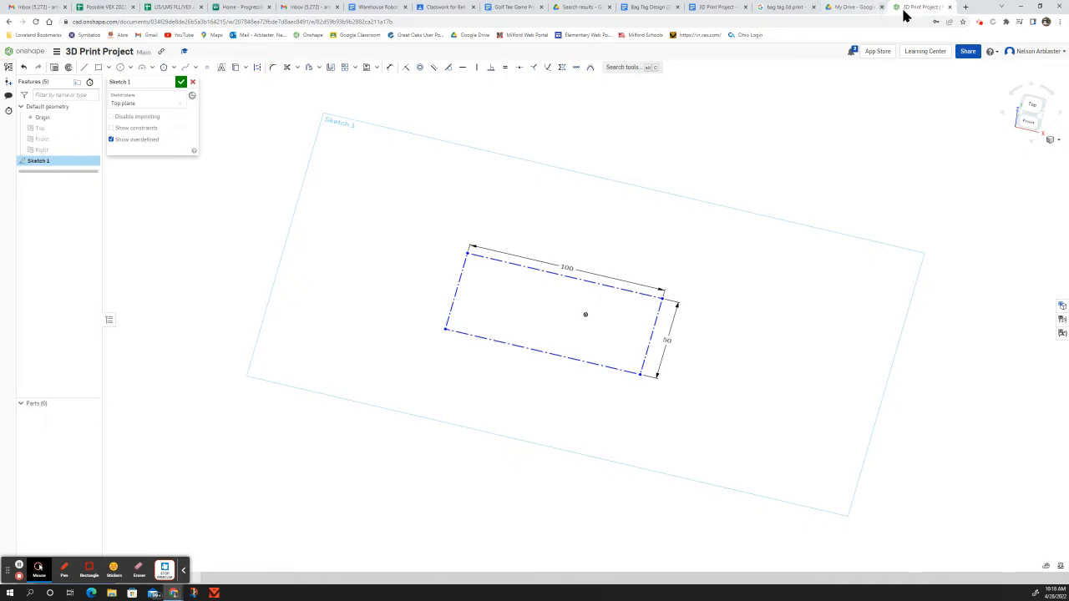
left_click(966, 7)
Step: Search Google for 'cincinnati reds logo' and switch to the image results
left_click(543, 176)
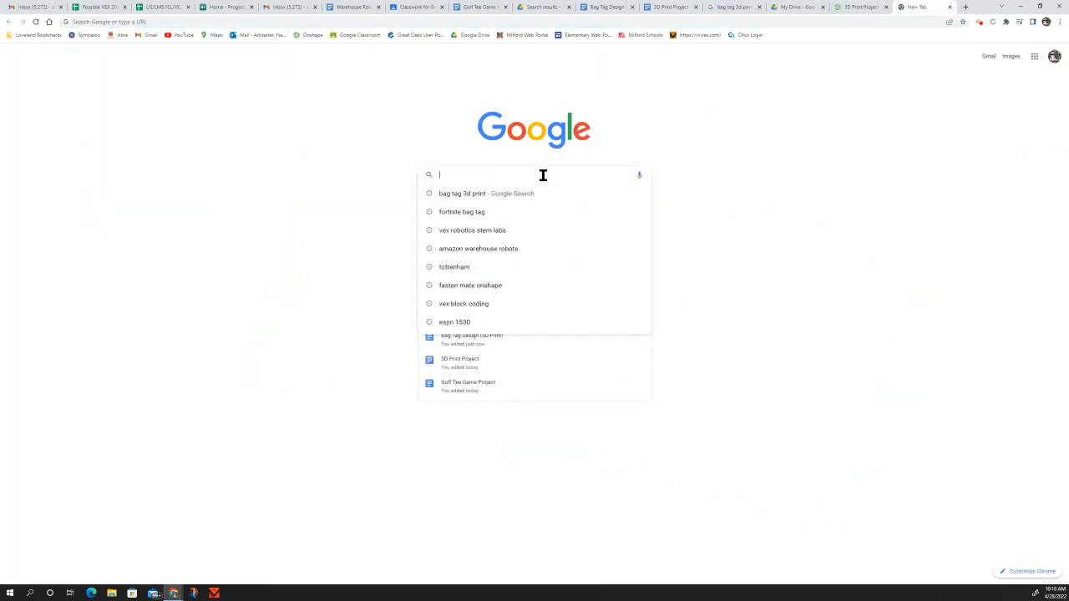
type("cincci")
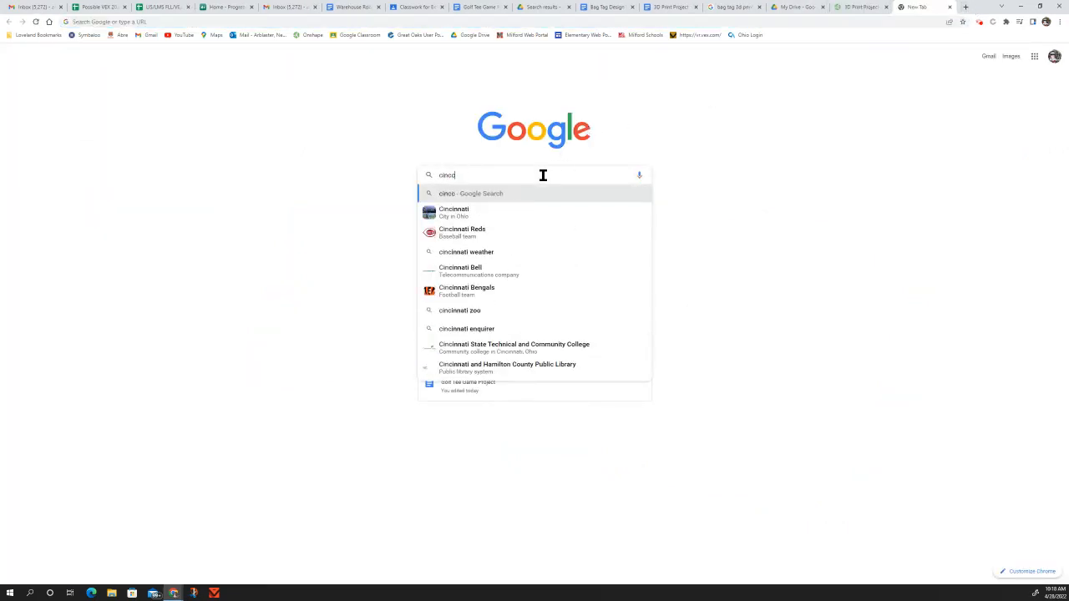
key("BackSpace")
key("BackSpace")
type("in")
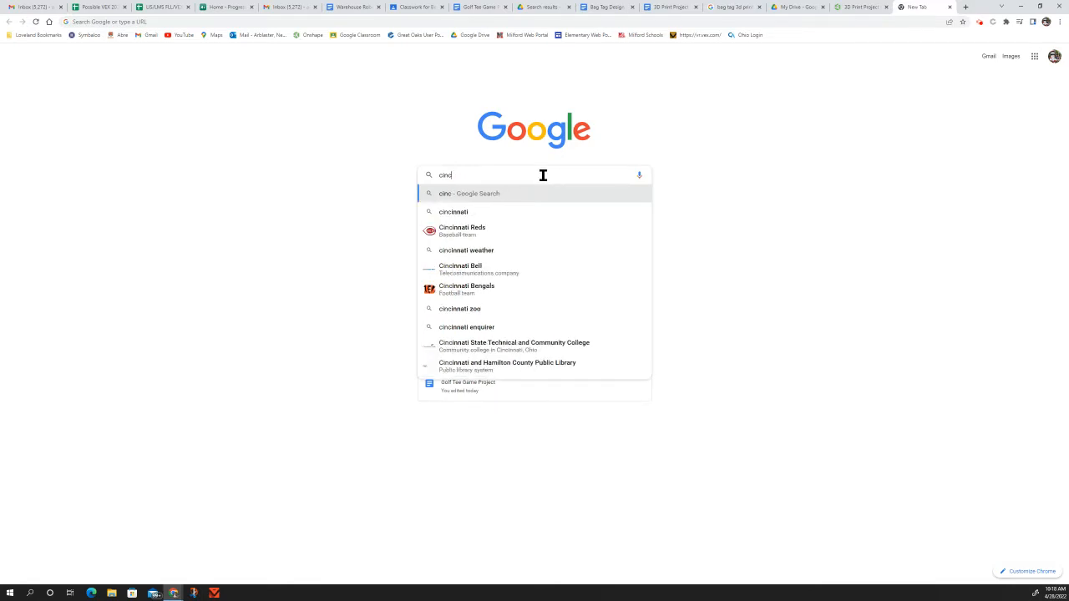
type("nati reds logo")
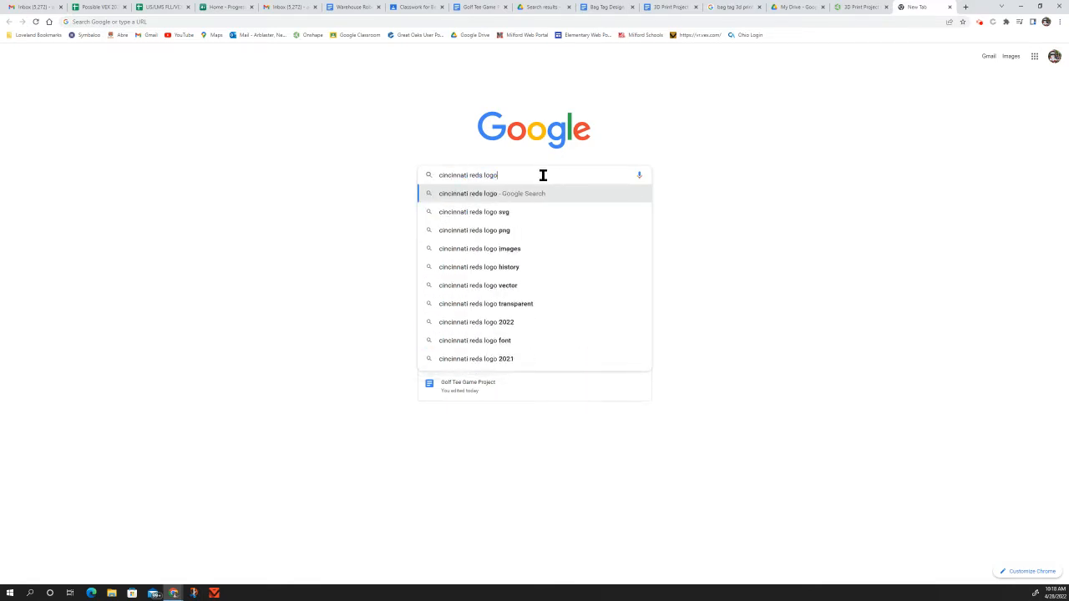
key("Return")
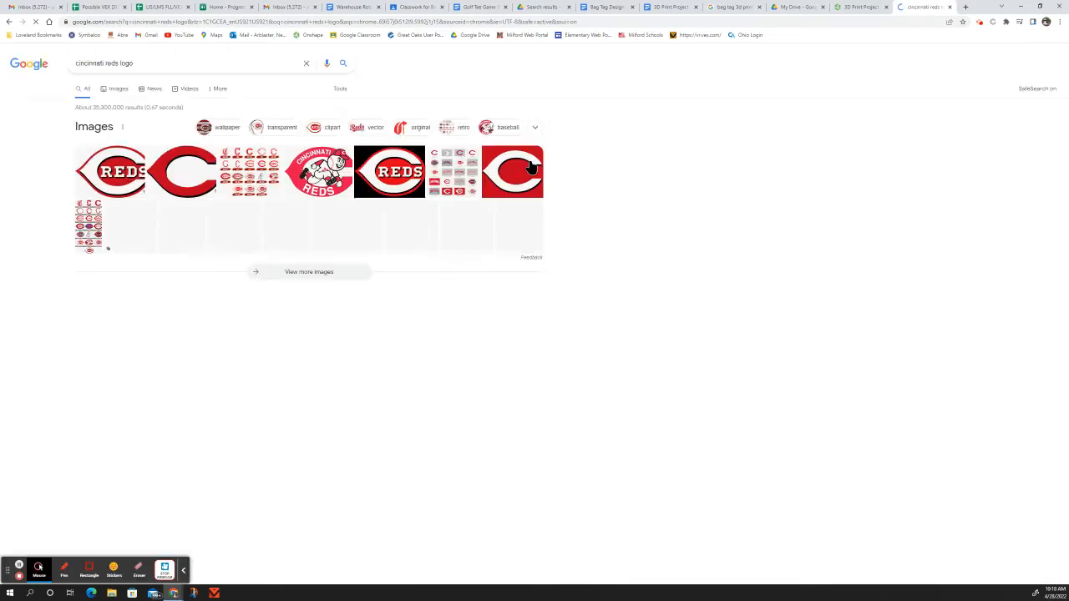
left_click(115, 88)
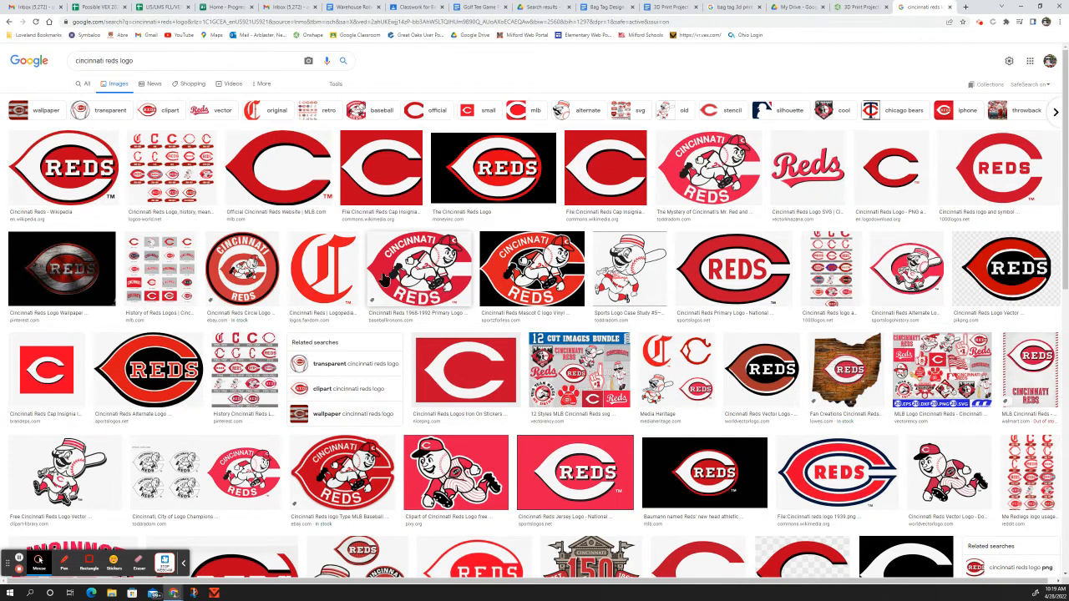
Step: Save the Wikipedia Cincinnati Reds logo image to Downloads and go back to the Onshape tab
left_click(73, 171)
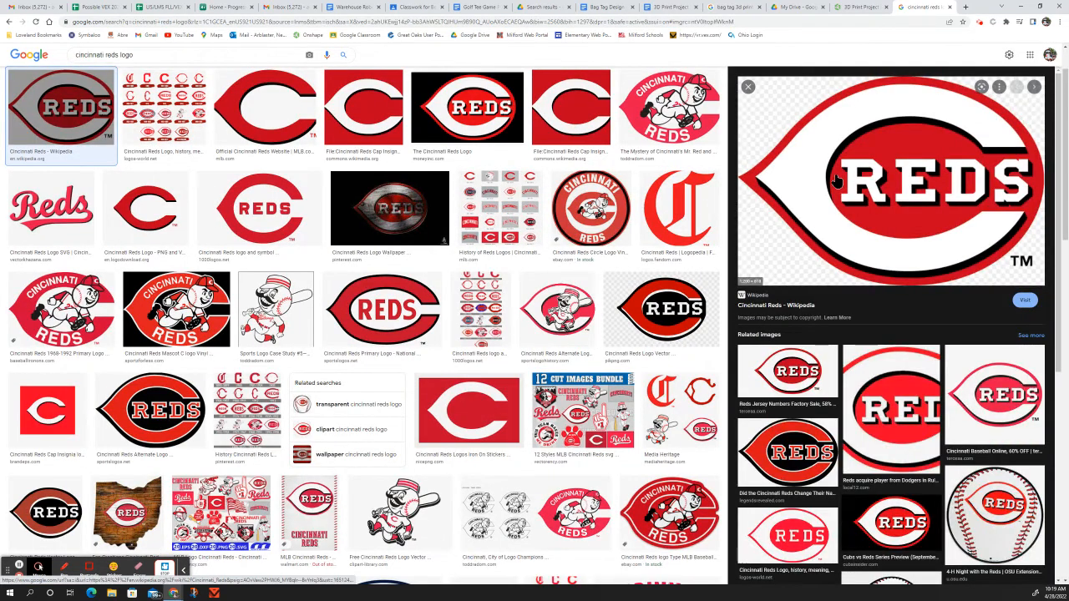
right_click(836, 181)
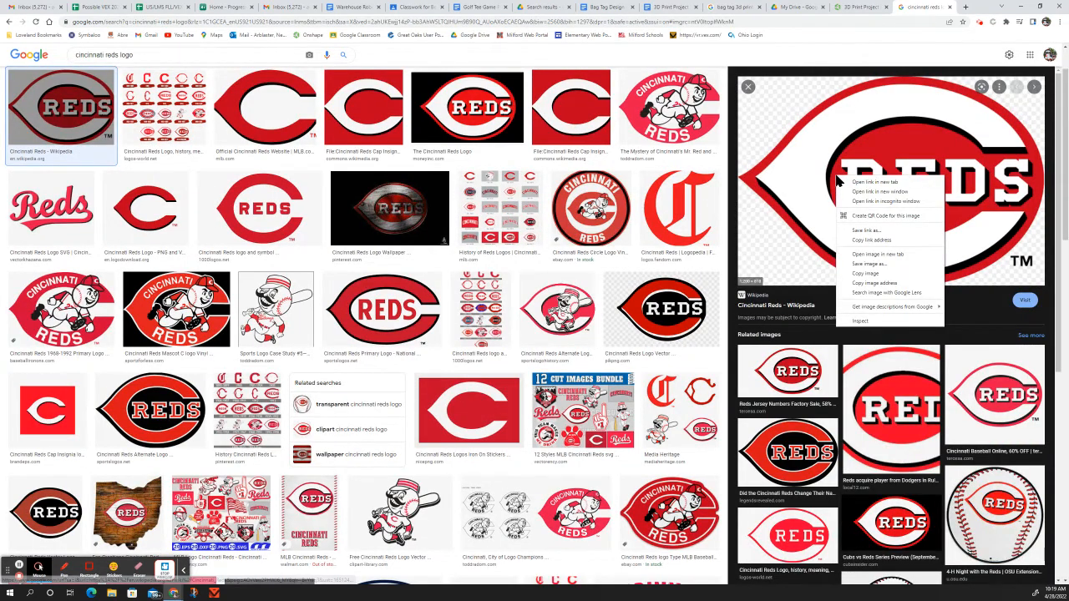
left_click(868, 264)
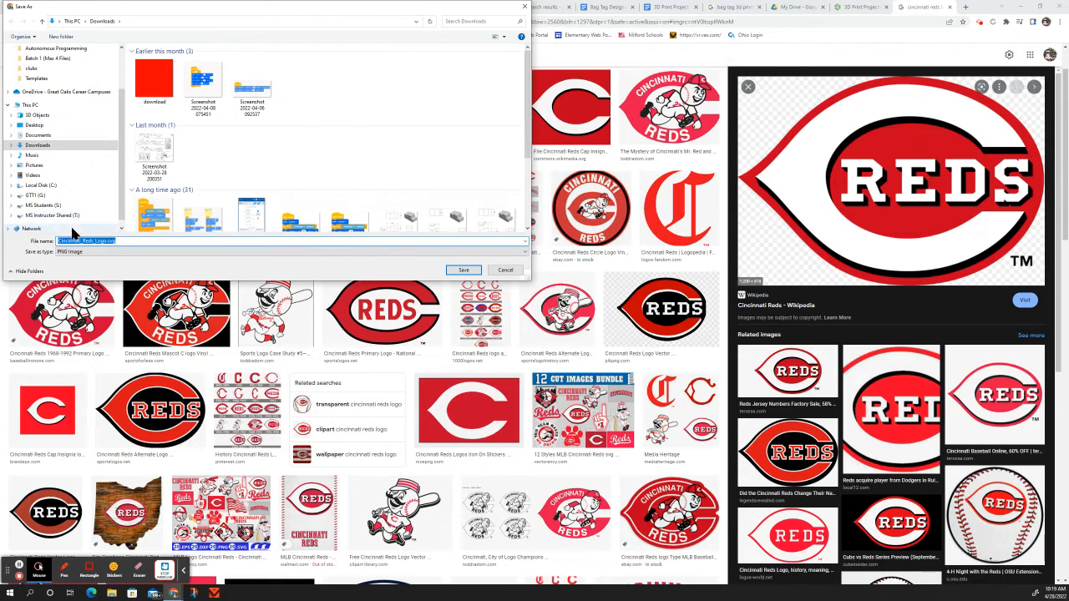
left_click(463, 270)
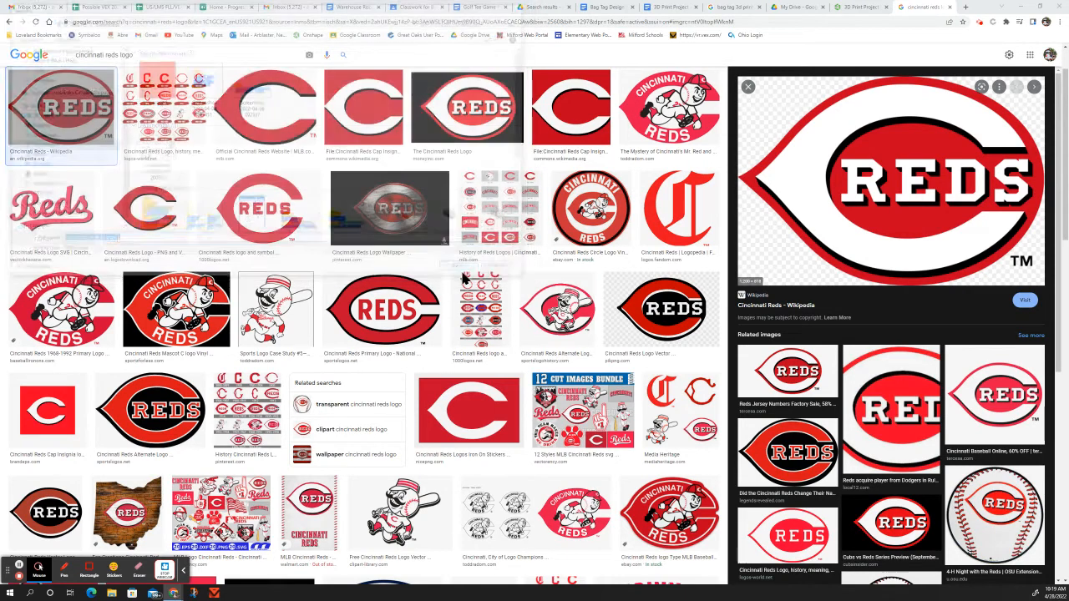
left_click(854, 8)
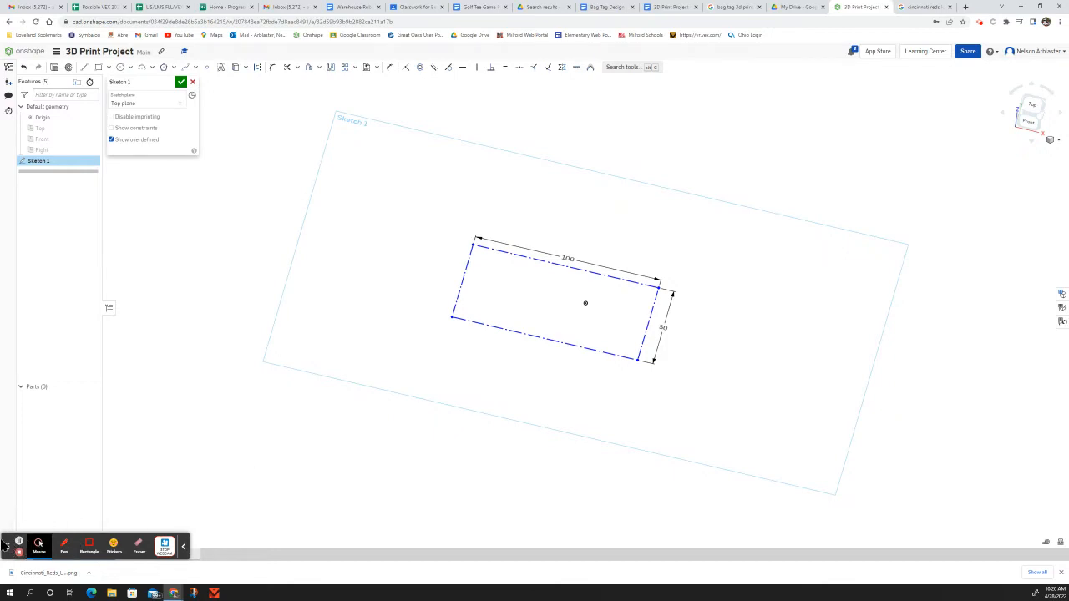
Step: Import Cincinnati_Reds_Logo.svg from Downloads as a new document element
left_click_drag(7, 547, 259, 444)
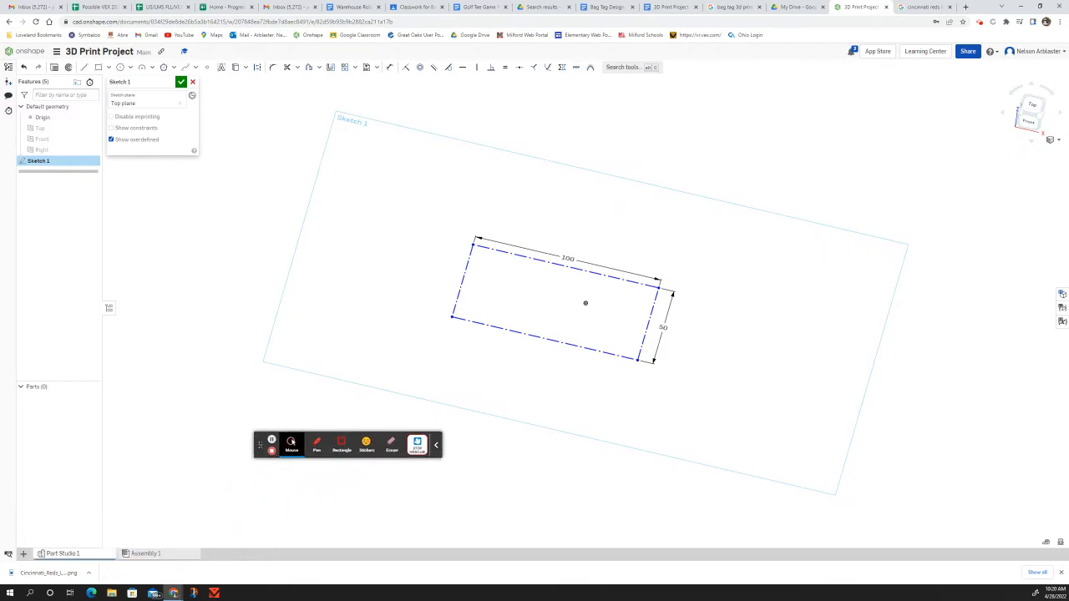
left_click(24, 554)
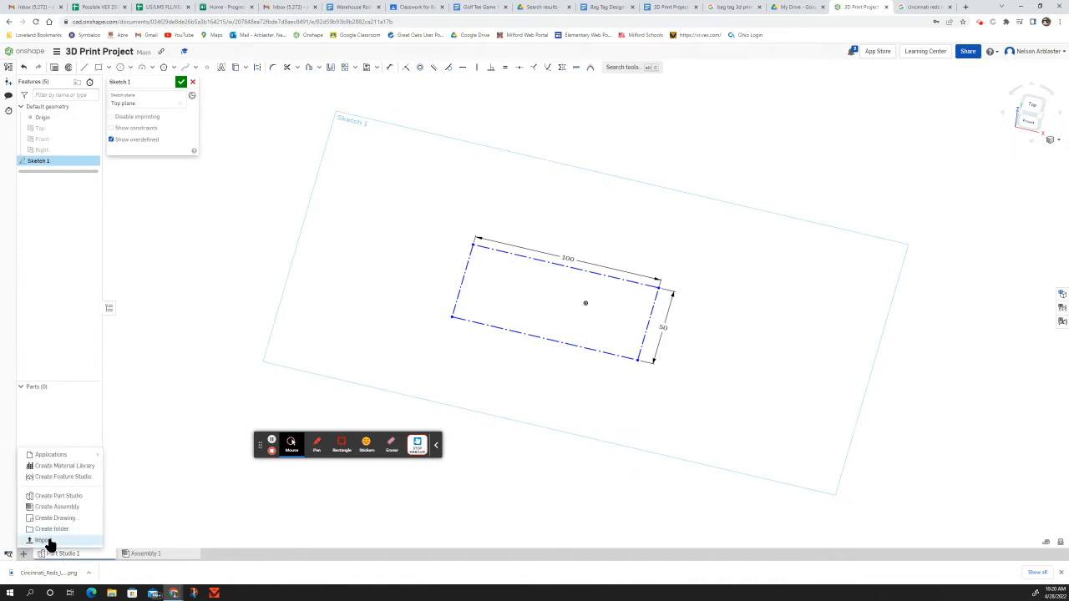
left_click(46, 541)
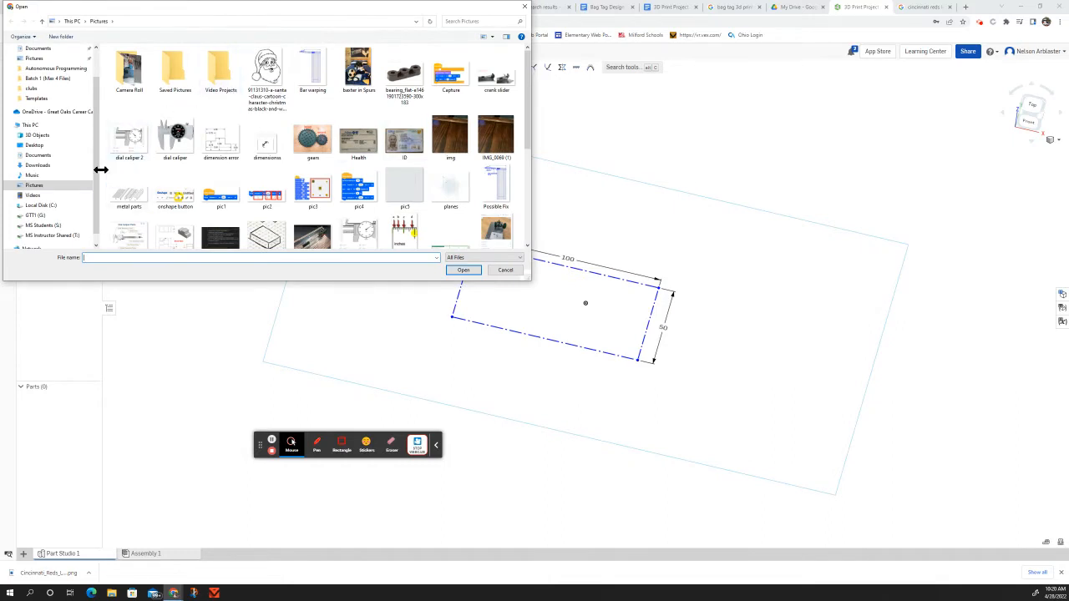
left_click(42, 166)
left_click(129, 84)
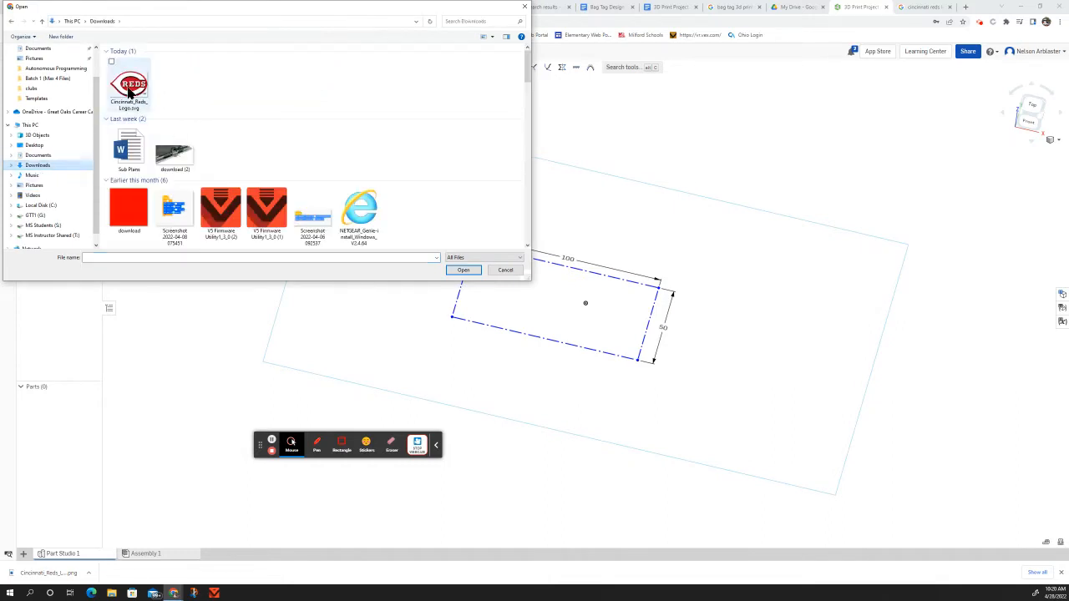
left_click(464, 271)
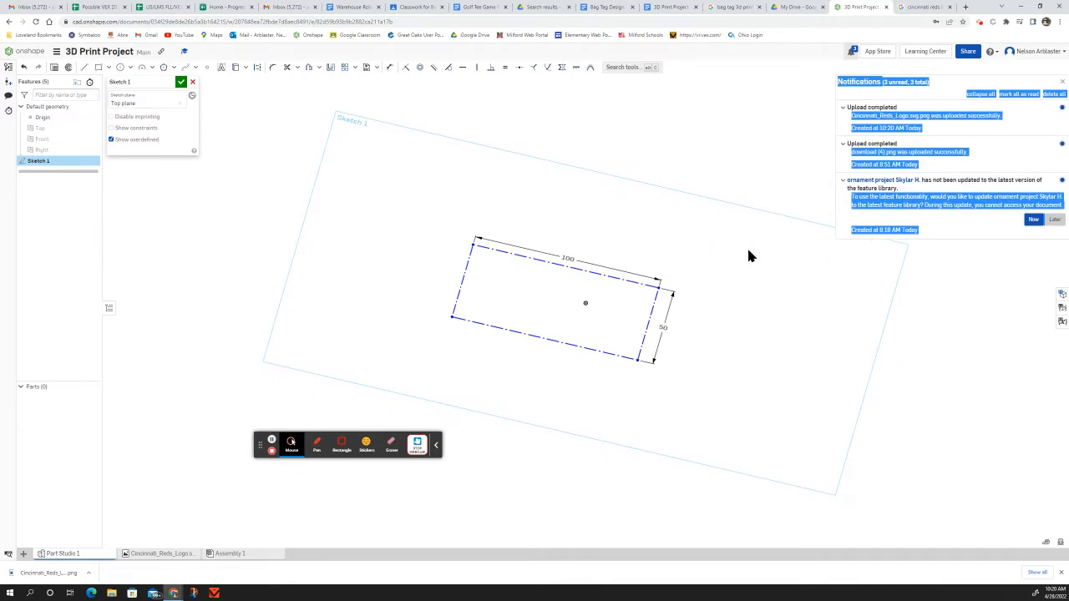
left_click(1062, 84)
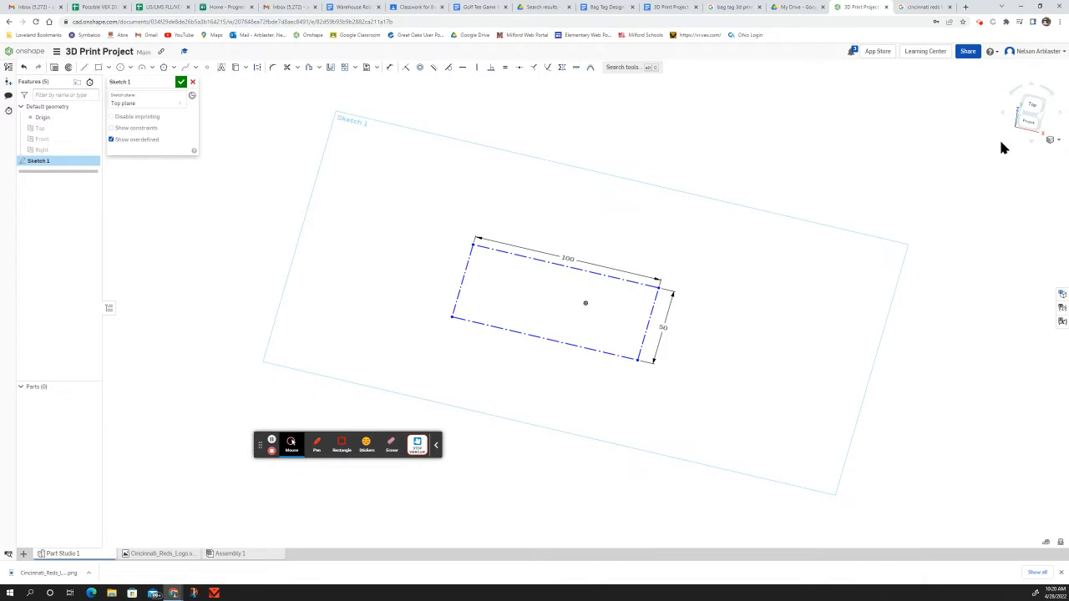
Step: Insert the Reds logo image into the sketch, sized from the rectangle's top-left corner
left_click(1031, 106)
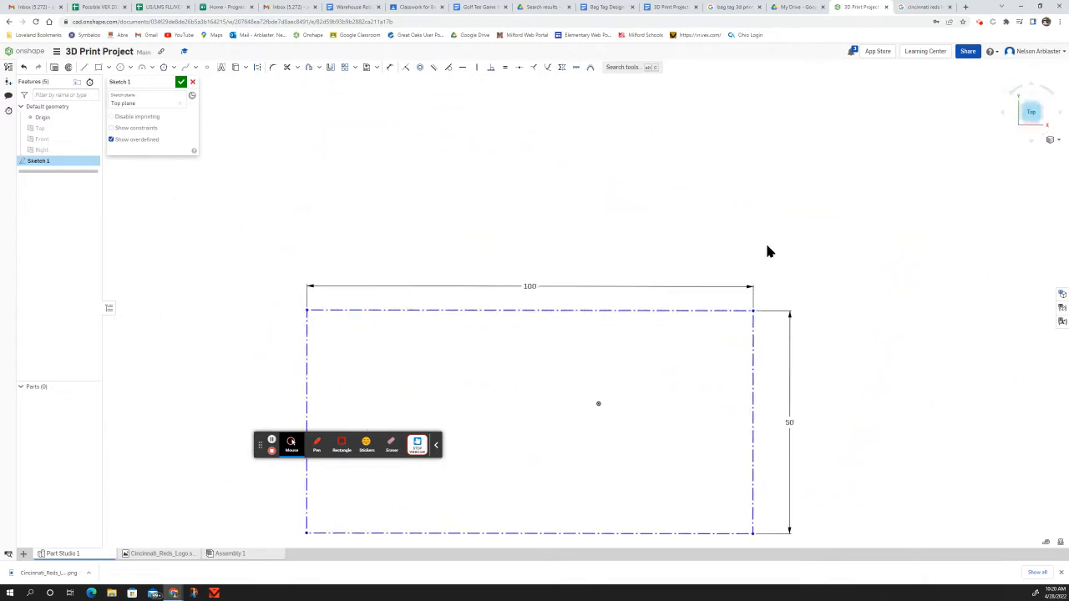
scroll(734, 388, "down", 3)
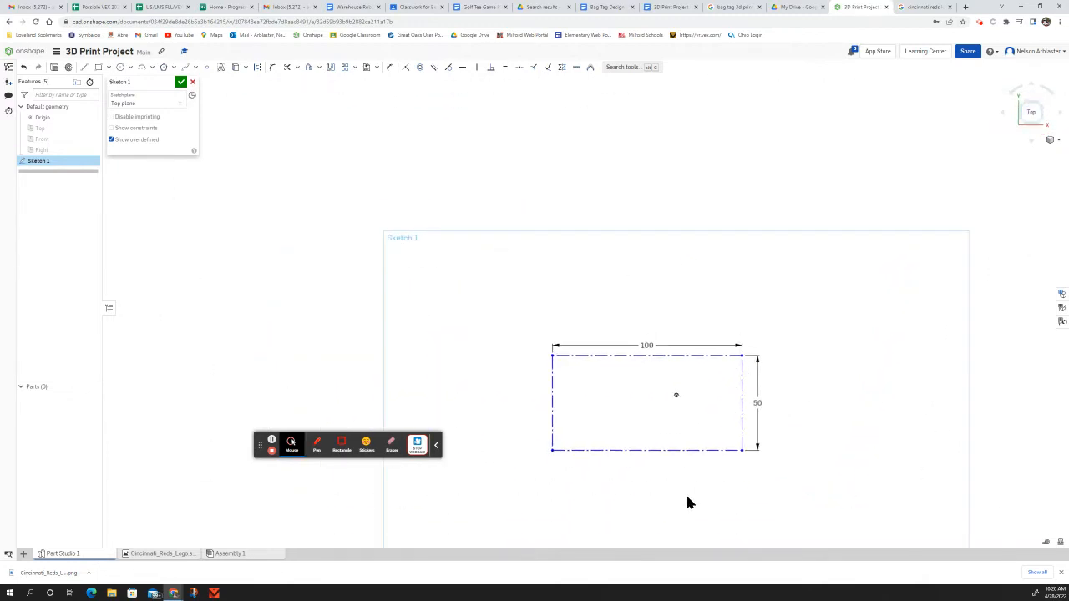
scroll(687, 499, "up", 3)
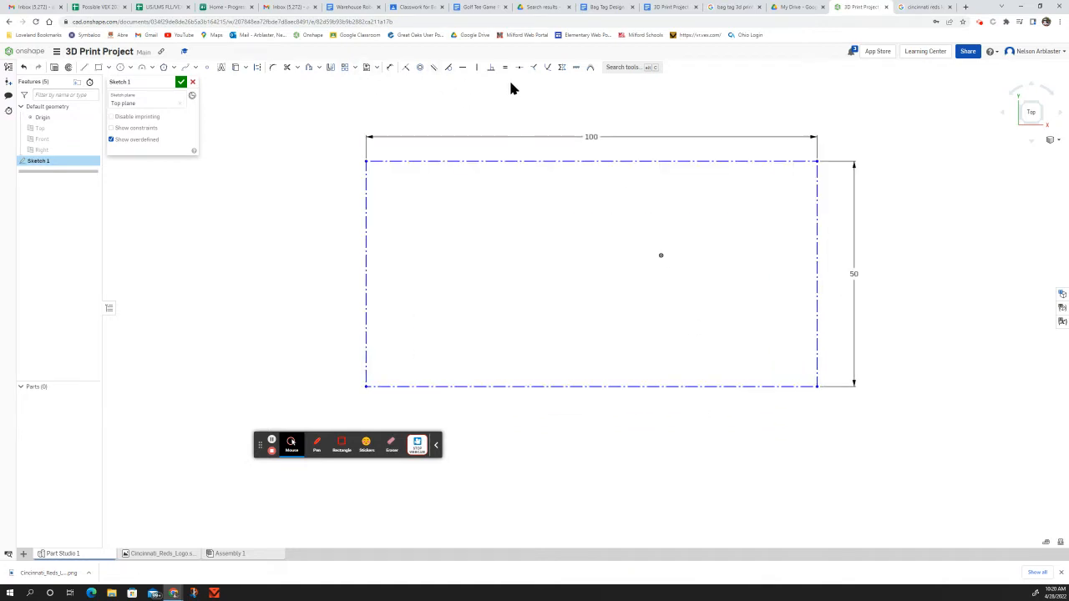
left_click(376, 68)
left_click(388, 95)
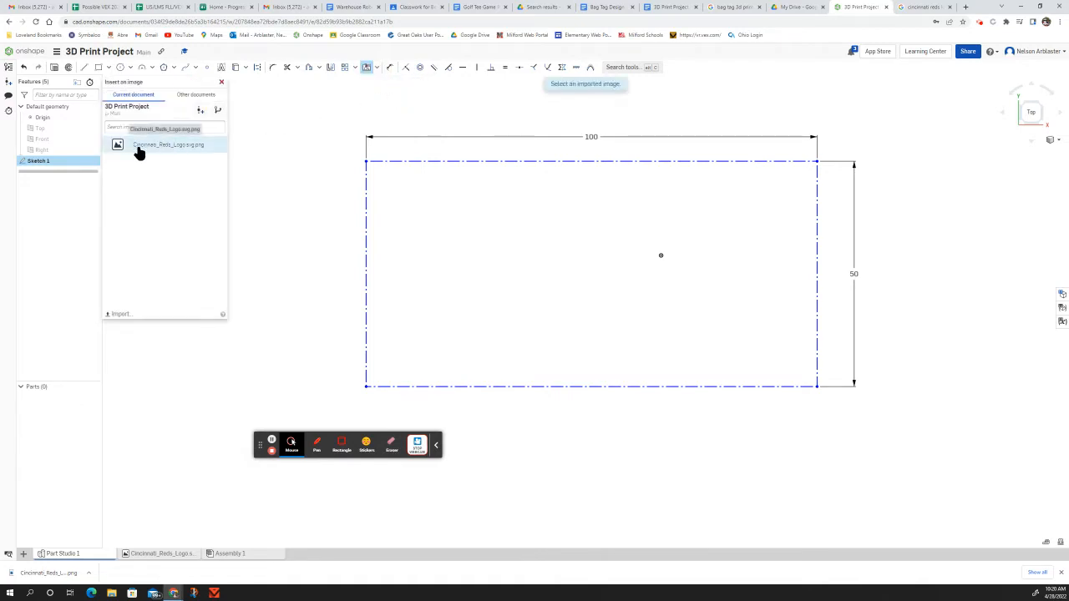
left_click(139, 149)
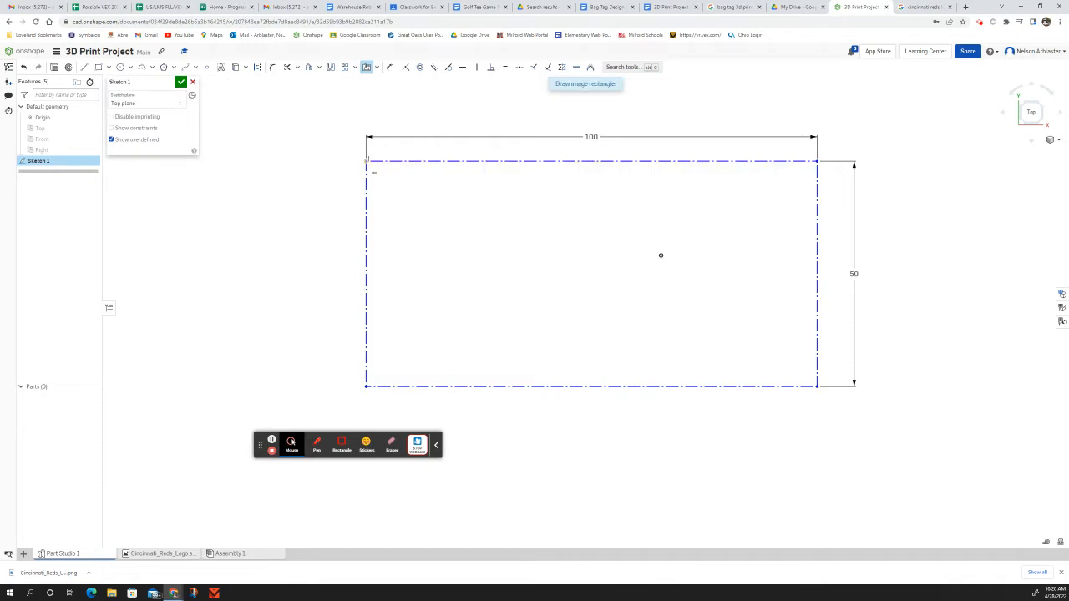
left_click_drag(398, 178, 697, 387)
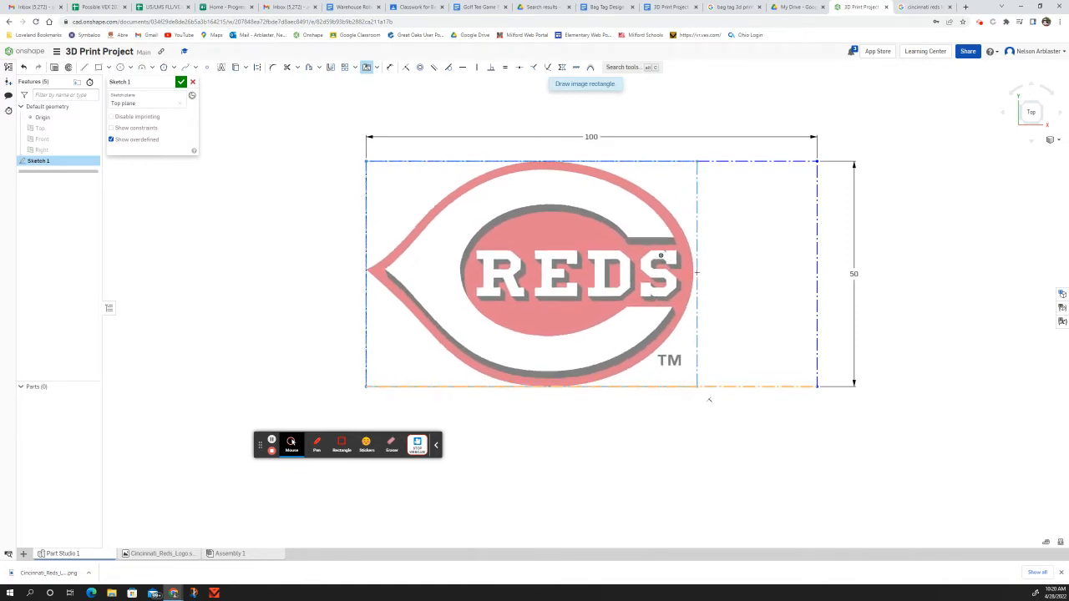
left_click_drag(696, 272, 697, 272)
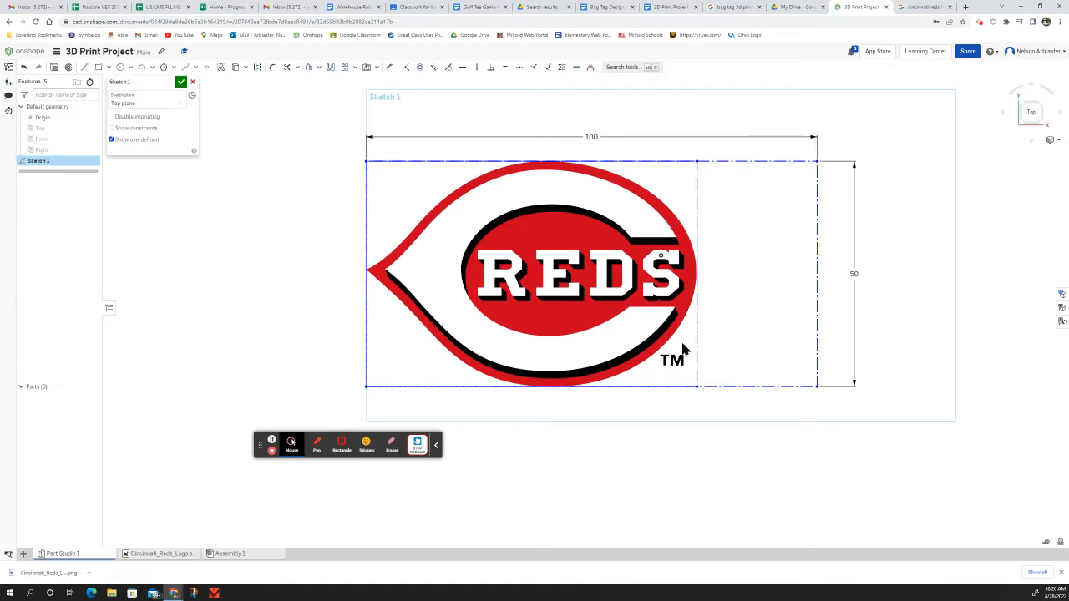
mouse_move(787, 382)
right_mouse_down()
mouse_move(758, 345)
mouse_move(778, 329)
mouse_move(783, 341)
right_mouse_up()
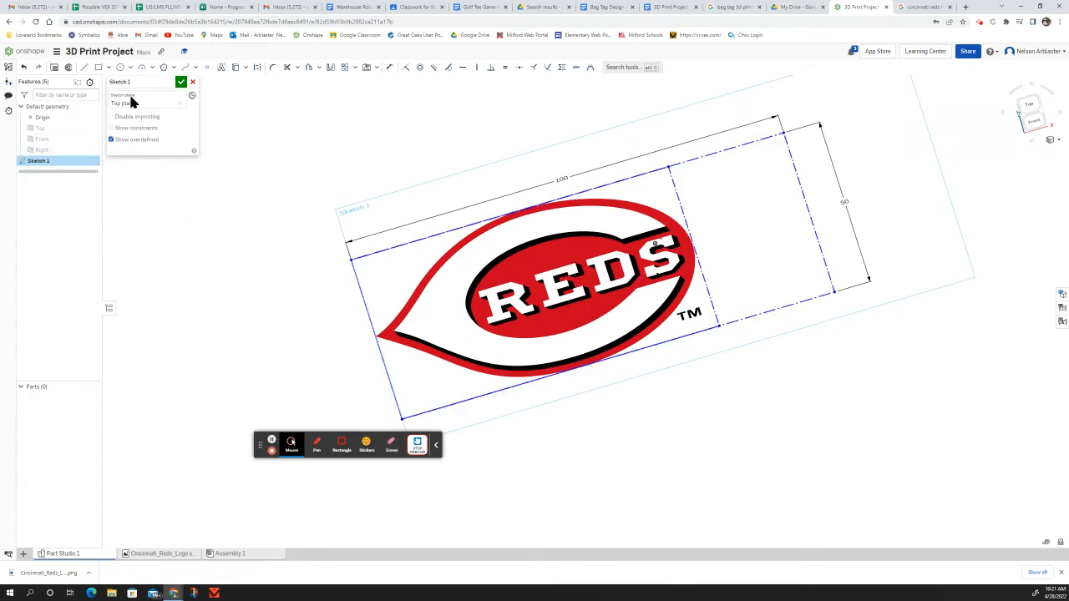
Step: Rename the logo sketch to 'photo' and close it
left_click(172, 81)
type("R")
left_click(180, 82)
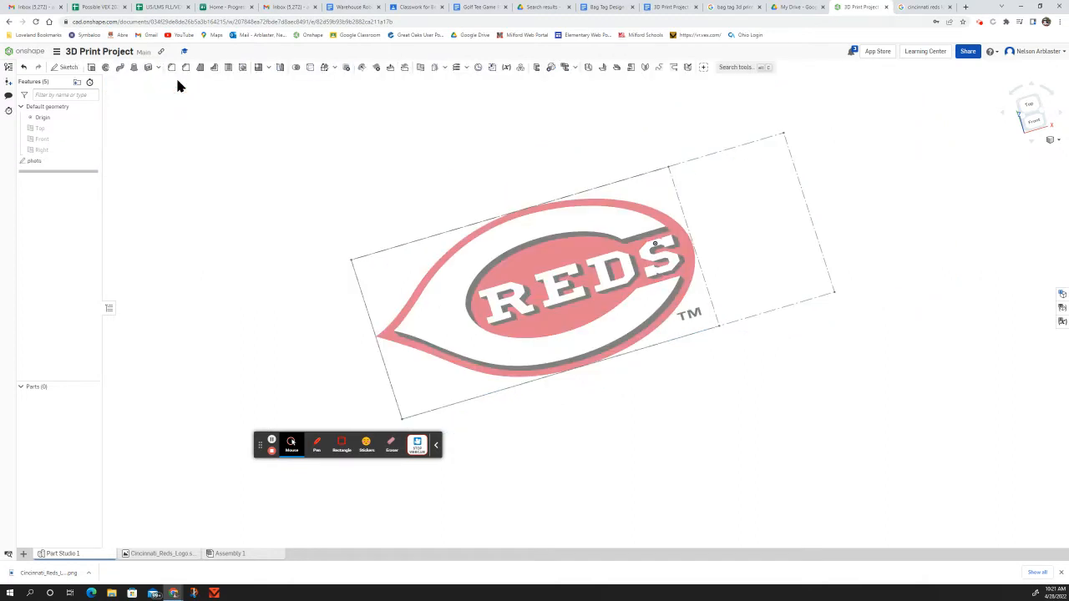
Step: Create Sketch 1 on the Top plane, reopen it with planes hidden, and view from Top
left_click(65, 67)
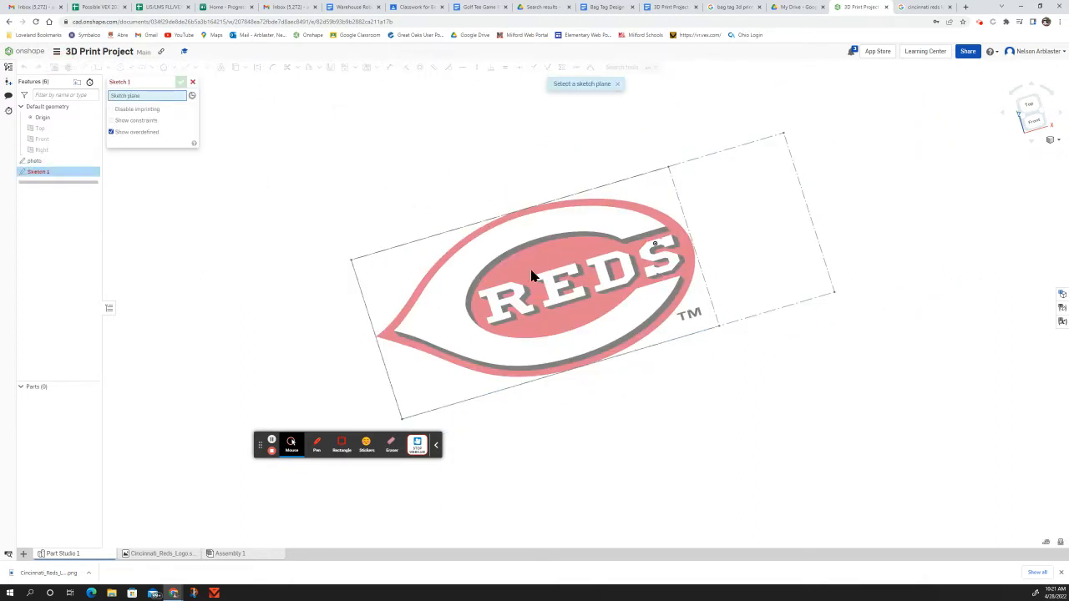
scroll(443, 279, "down", 6)
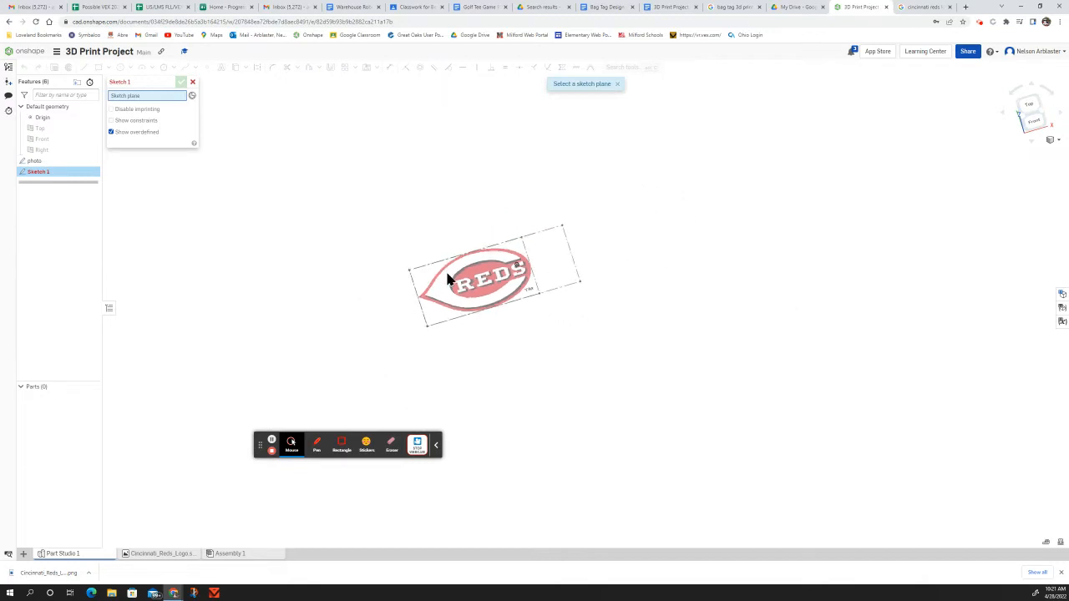
scroll(499, 283, "down", 2)
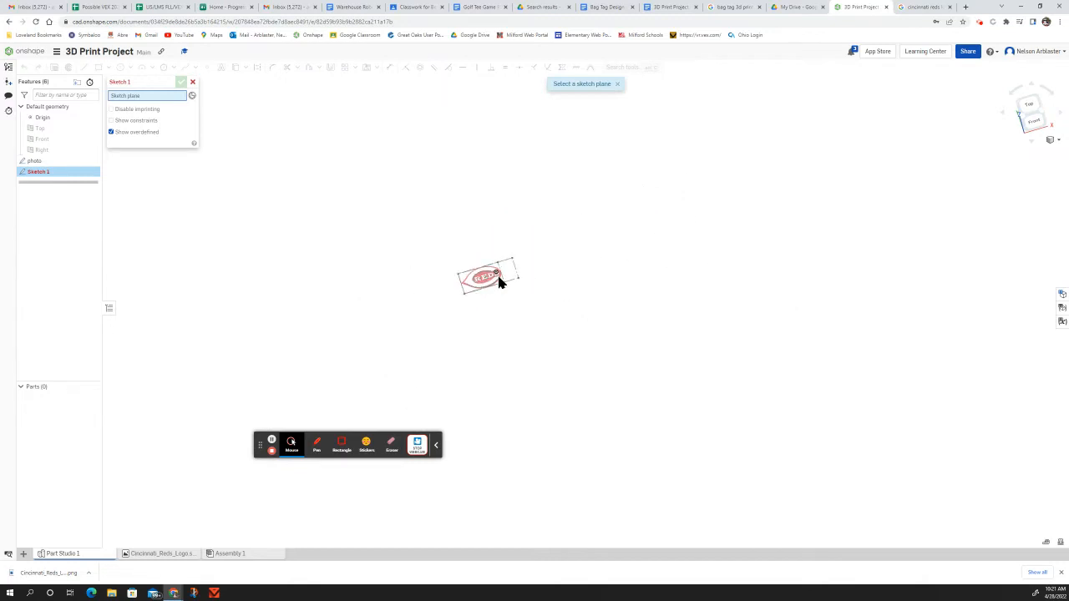
scroll(473, 272, "up", 6)
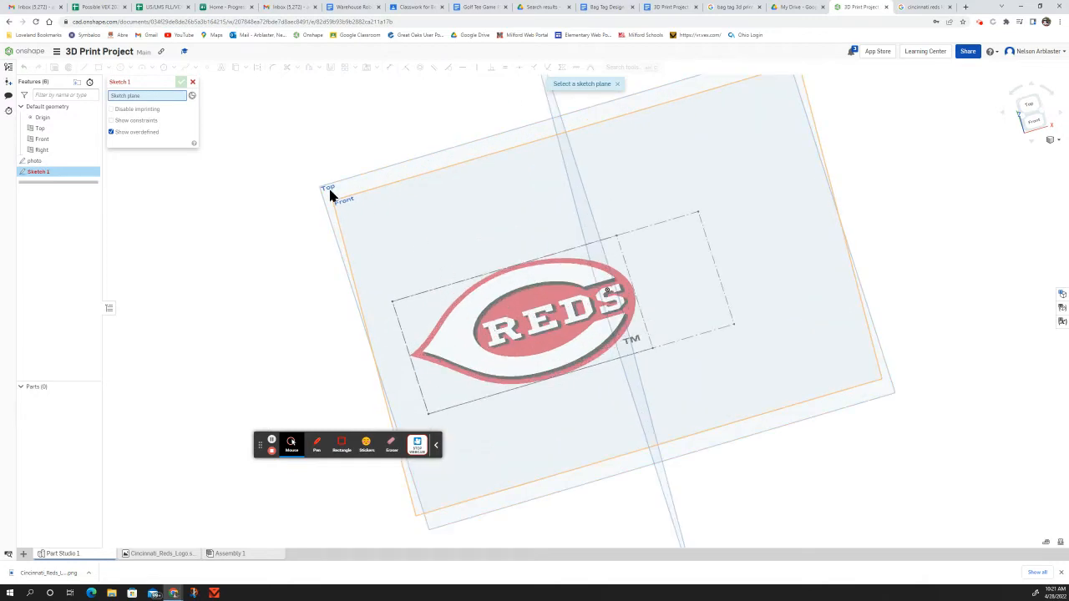
left_click(349, 185)
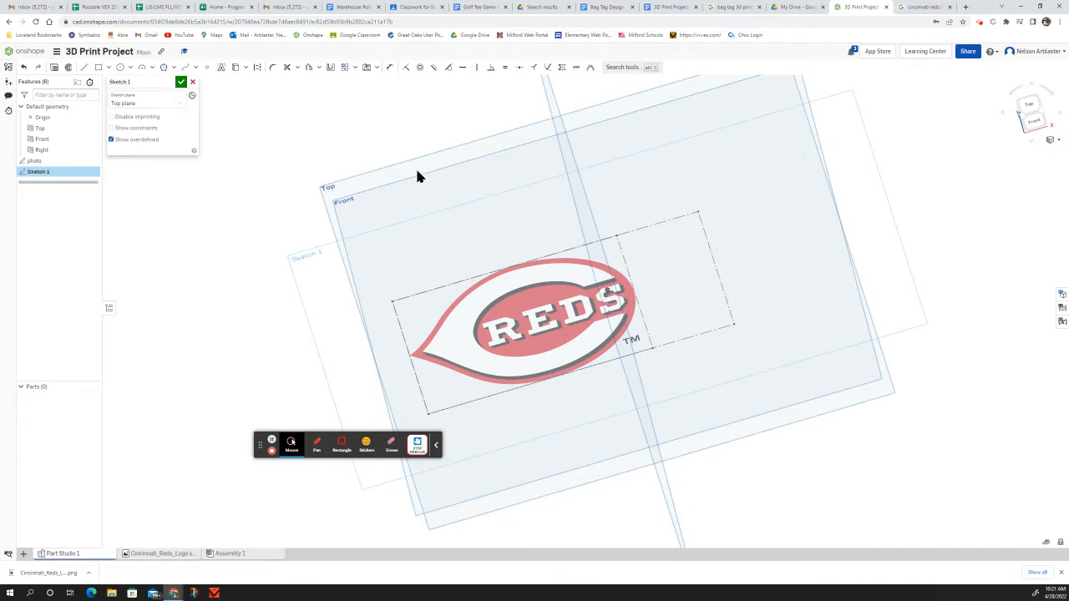
left_click(181, 82)
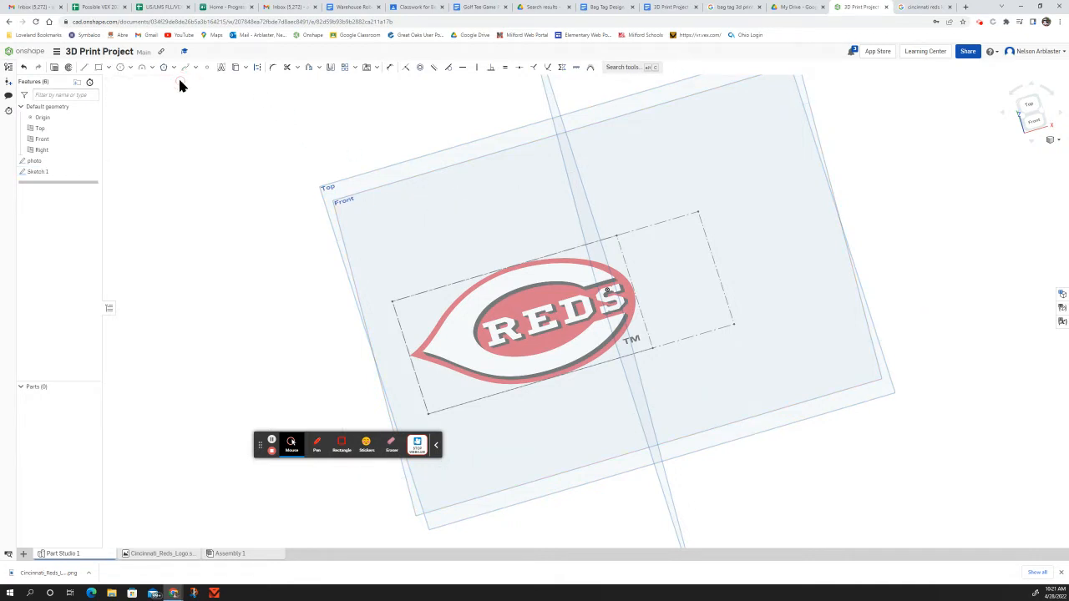
double_click(52, 174)
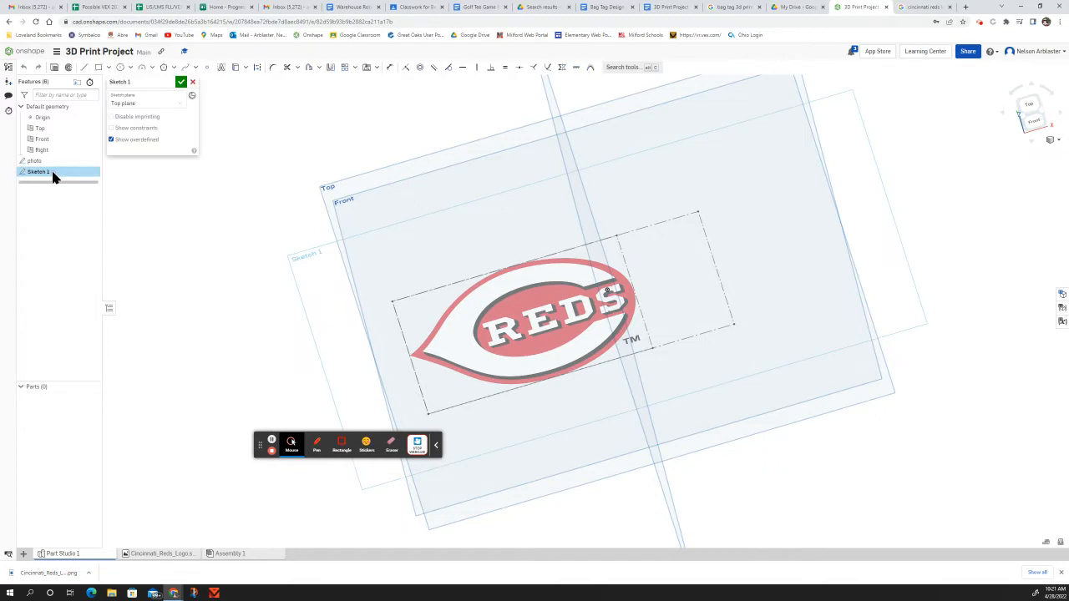
key("p")
right_click_drag(801, 434, 744, 443)
left_click(1031, 107)
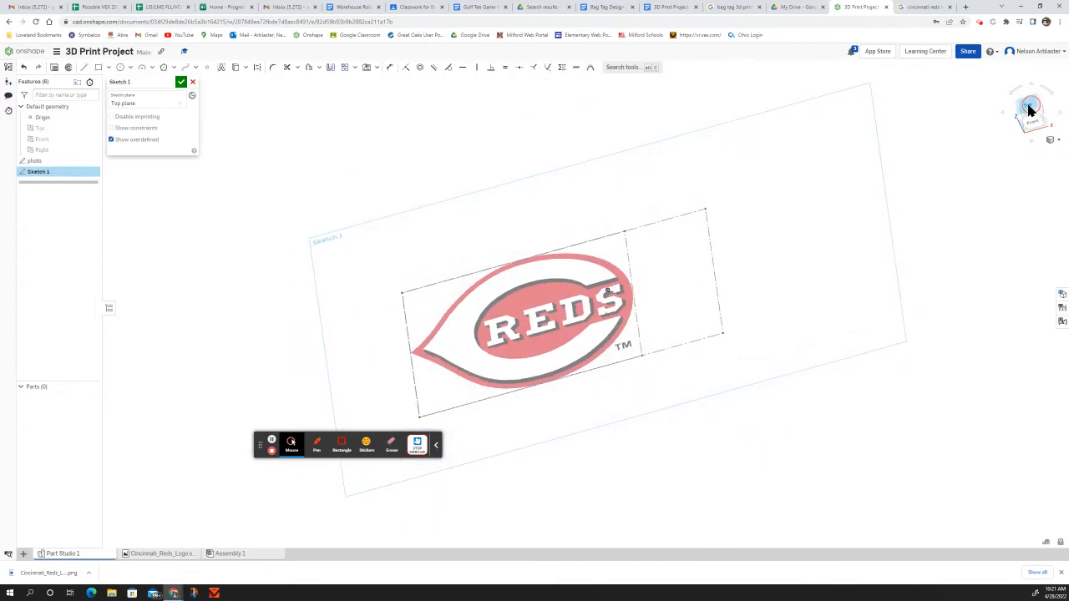
Step: Place spline points along the logo's outer edge from the left tip up to the top
left_click(184, 67)
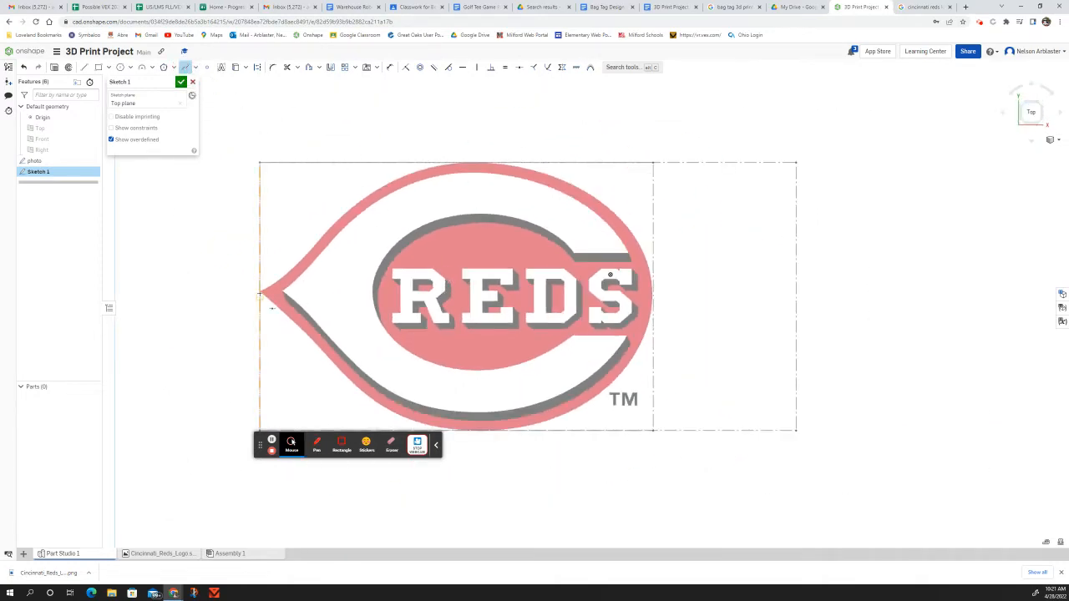
scroll(259, 293, "up", 5)
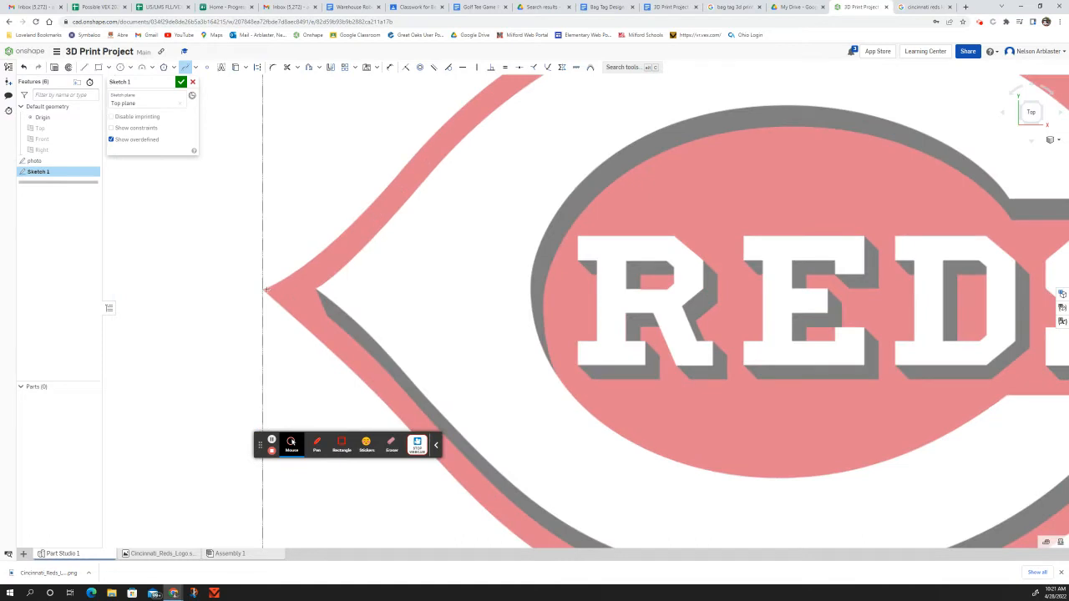
left_click(263, 289)
left_click(287, 276)
left_click(354, 221)
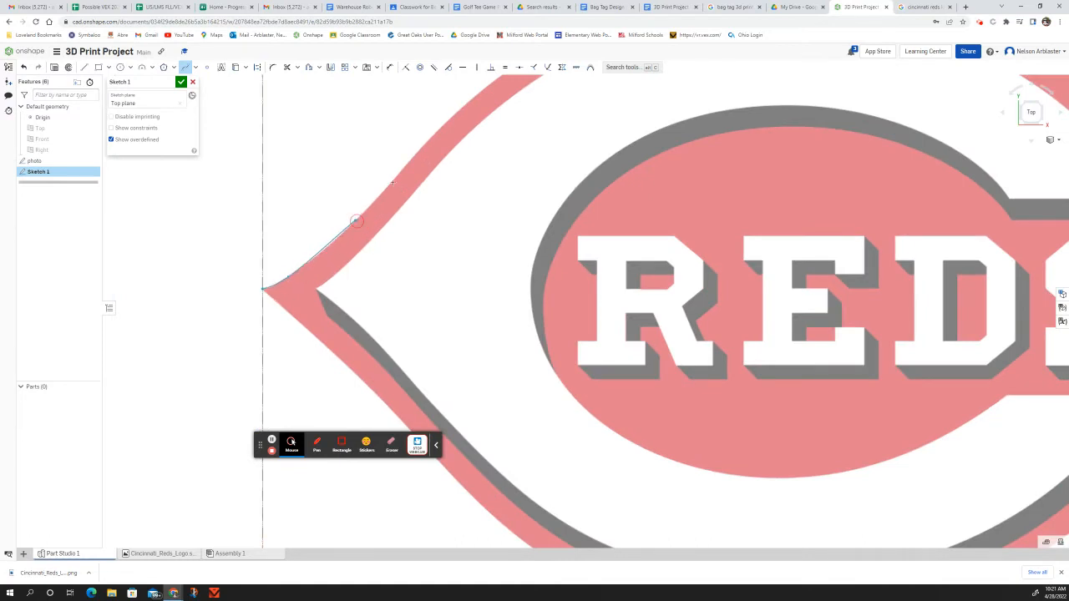
left_click(415, 152)
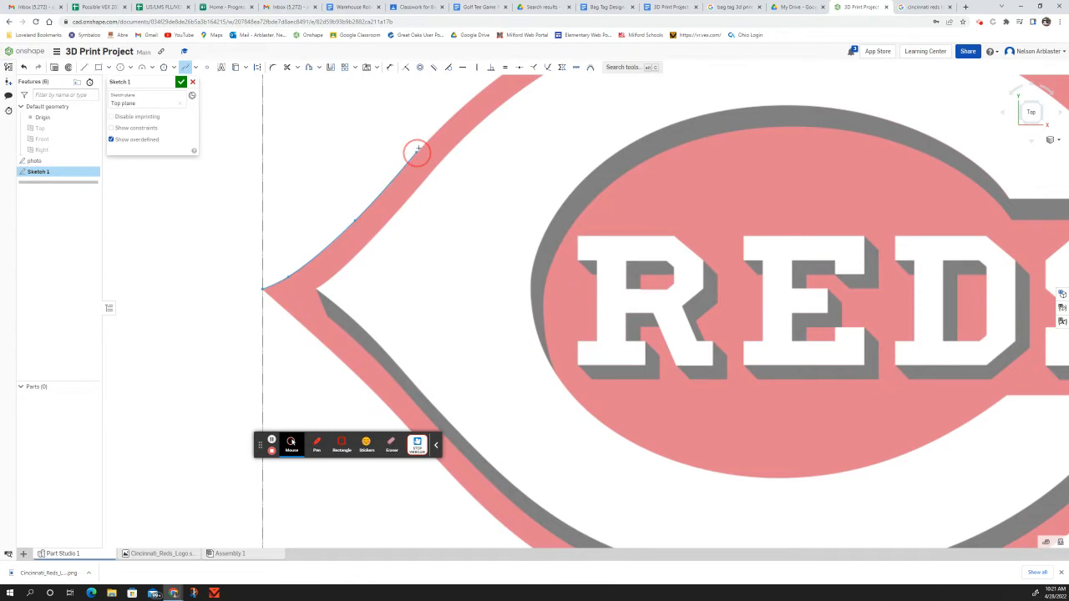
left_click(467, 102)
left_click(496, 77)
Step: Finish the traced spline and accept the sketch
scroll(392, 246, "down", 5)
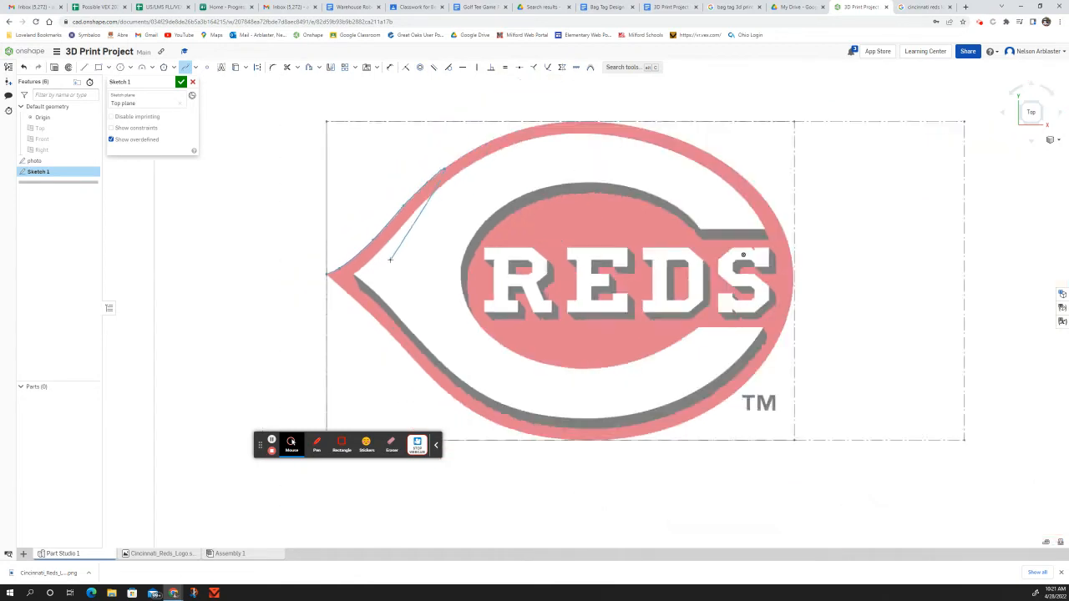
scroll(405, 249, "up", 1)
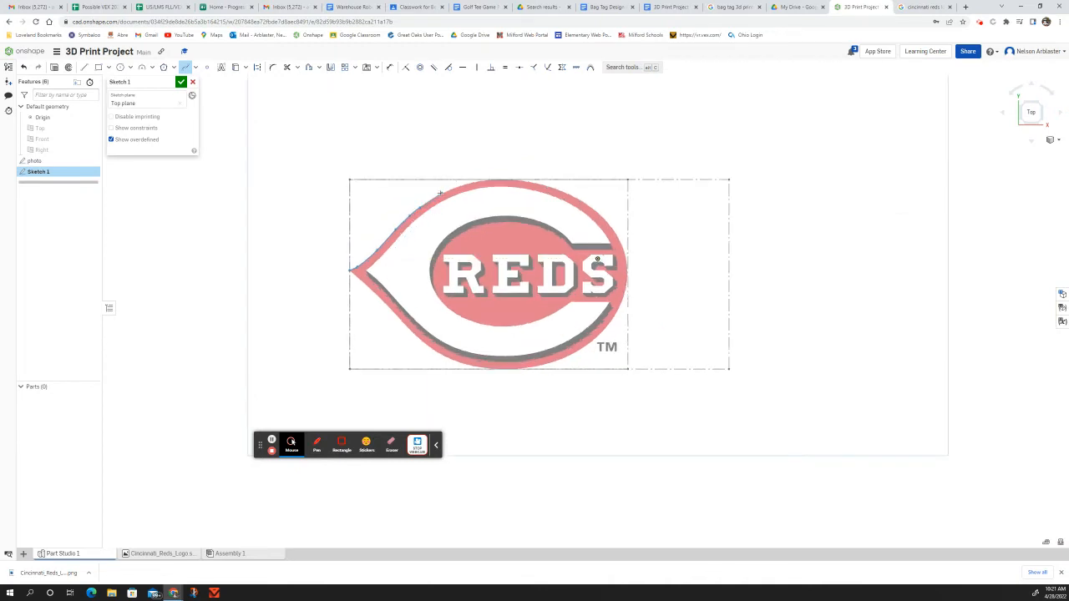
scroll(437, 195, "up", 1)
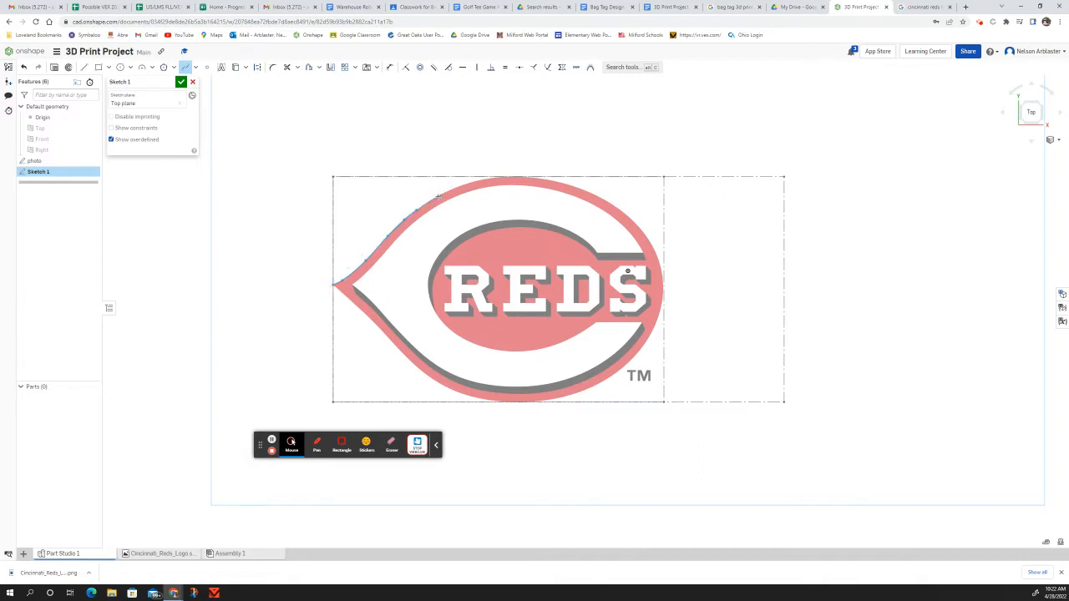
scroll(433, 198, "up", 2)
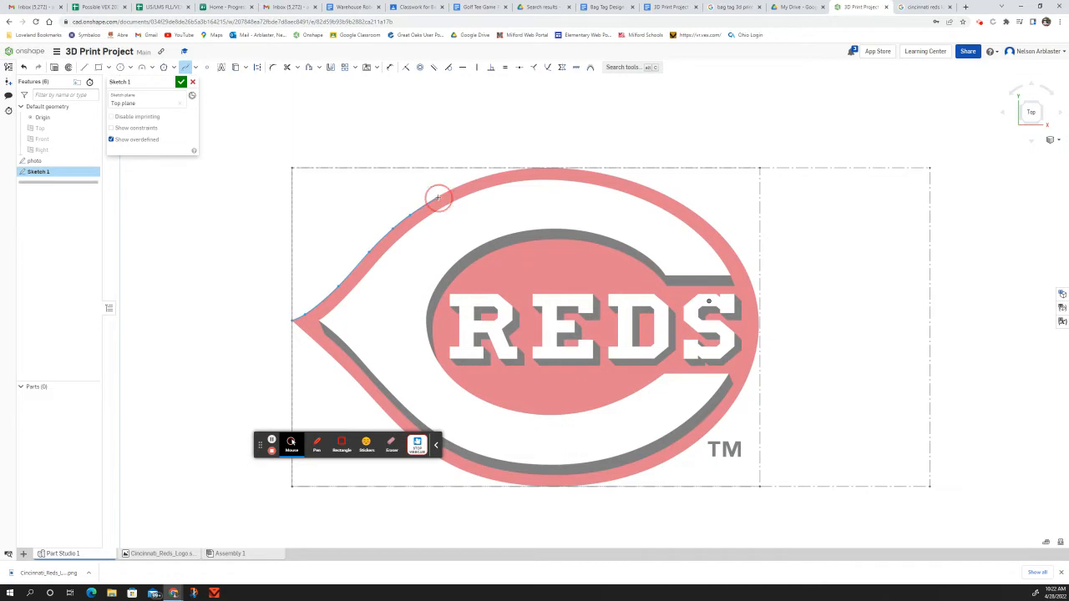
double_click(436, 198)
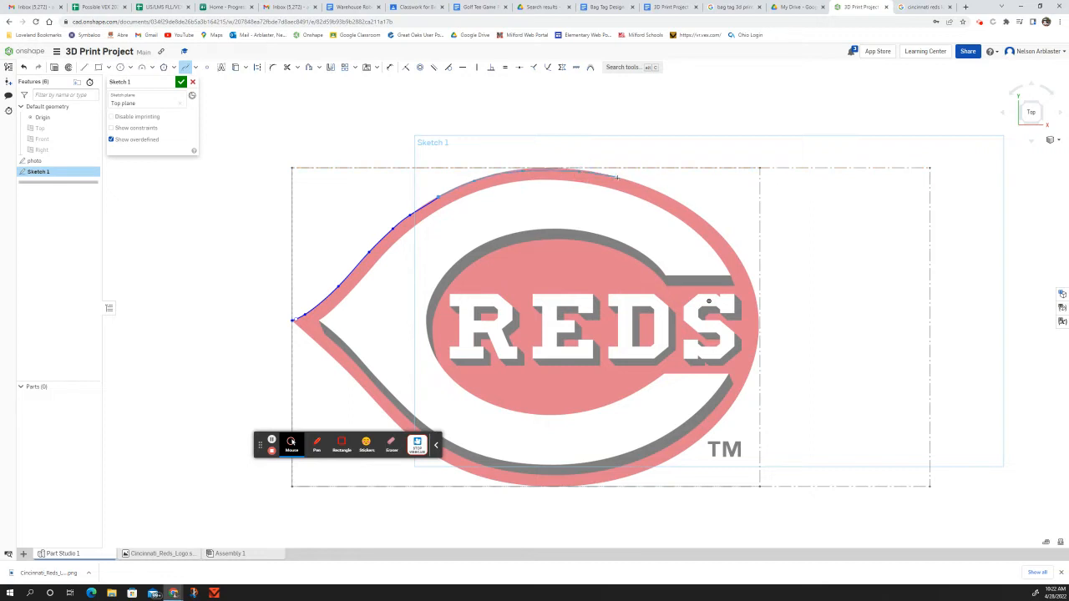
left_click(181, 82)
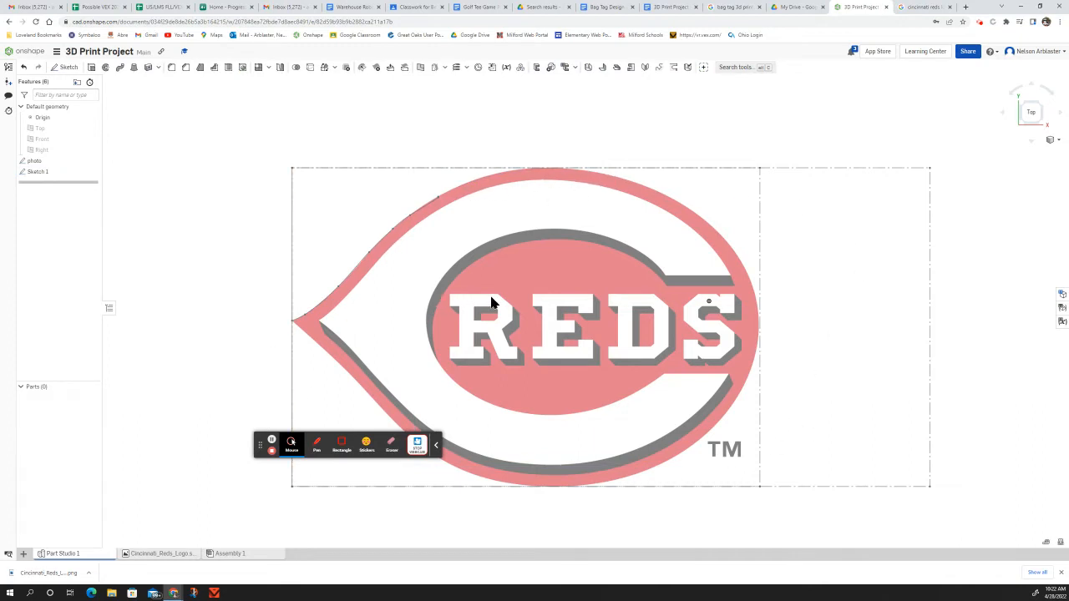
Step: Leave for the Documents page and open the ornament project document
right_click_drag(615, 352, 602, 316)
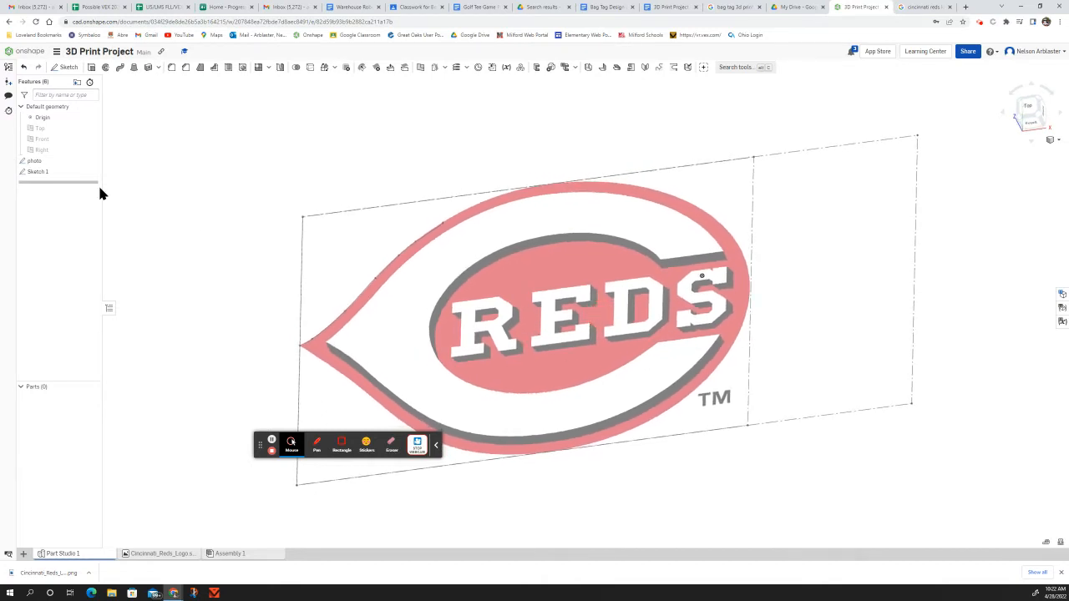
left_click(18, 55)
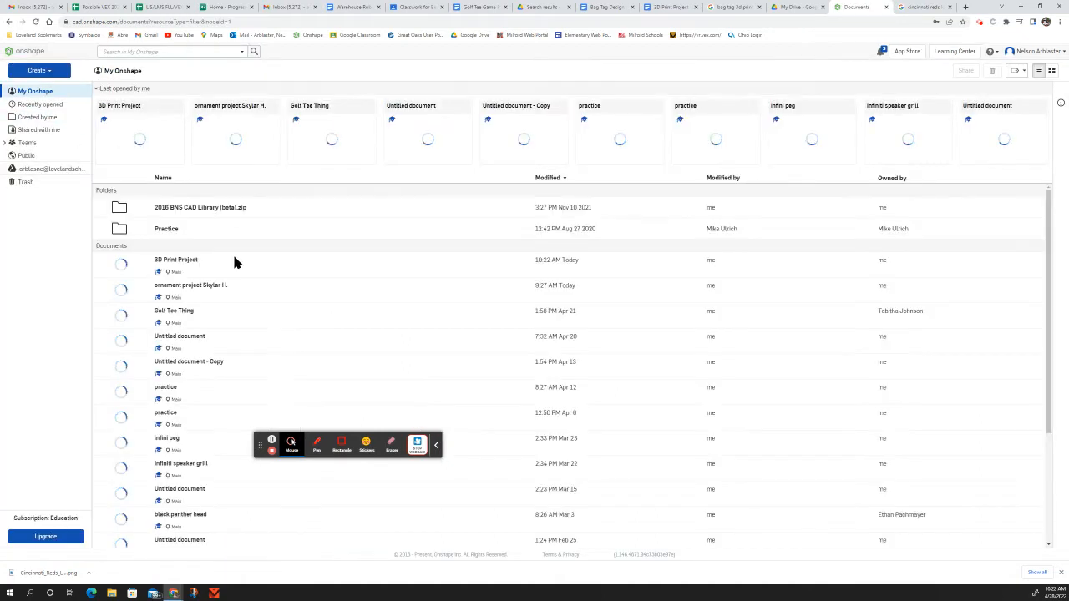
left_click(199, 295)
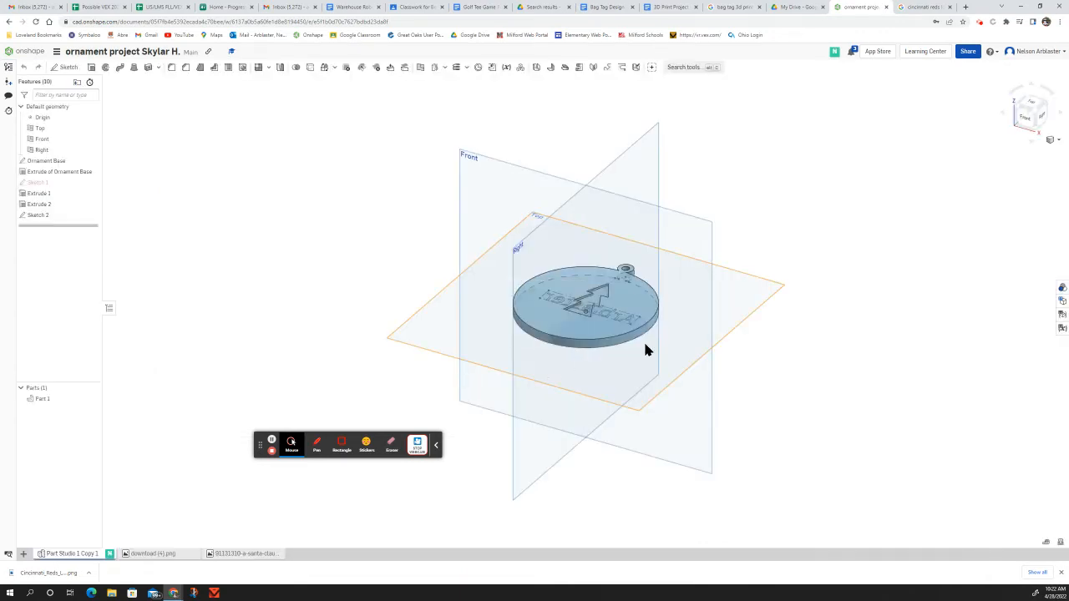
Step: Hide the planes, then orbit and zoom around the disc, hanging loop and engraved lettering
key("p")
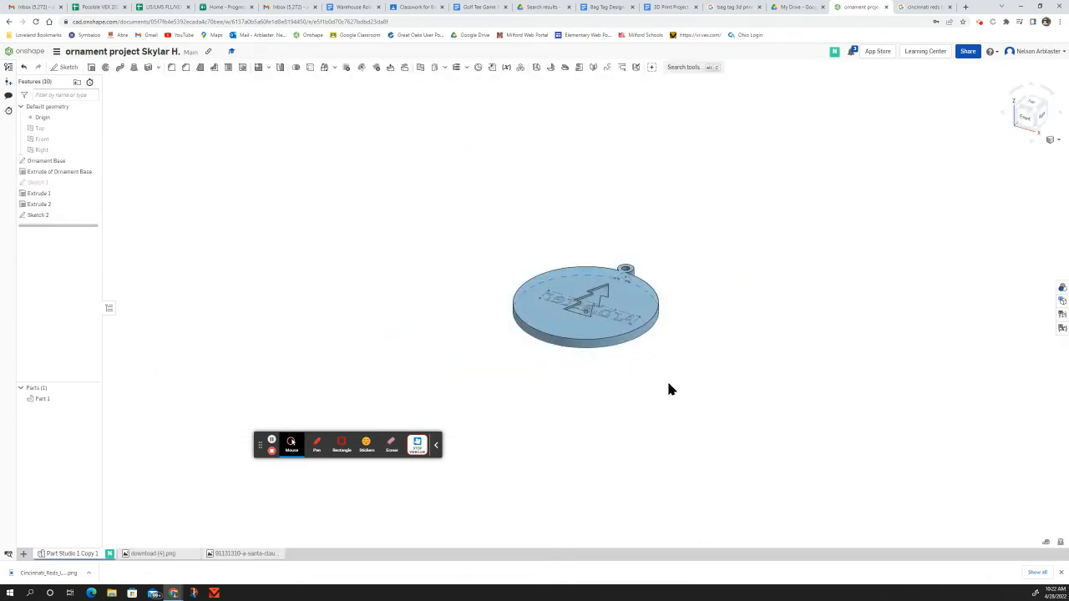
right_click_drag(667, 349, 735, 365)
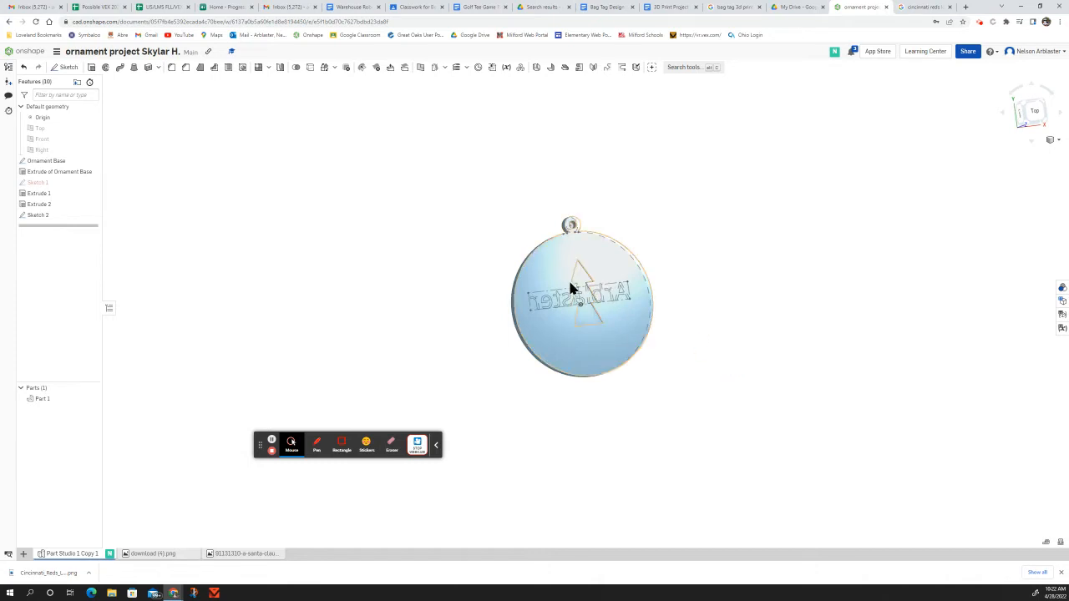
right_click_drag(601, 234, 645, 262)
scroll(504, 236, "up", 5)
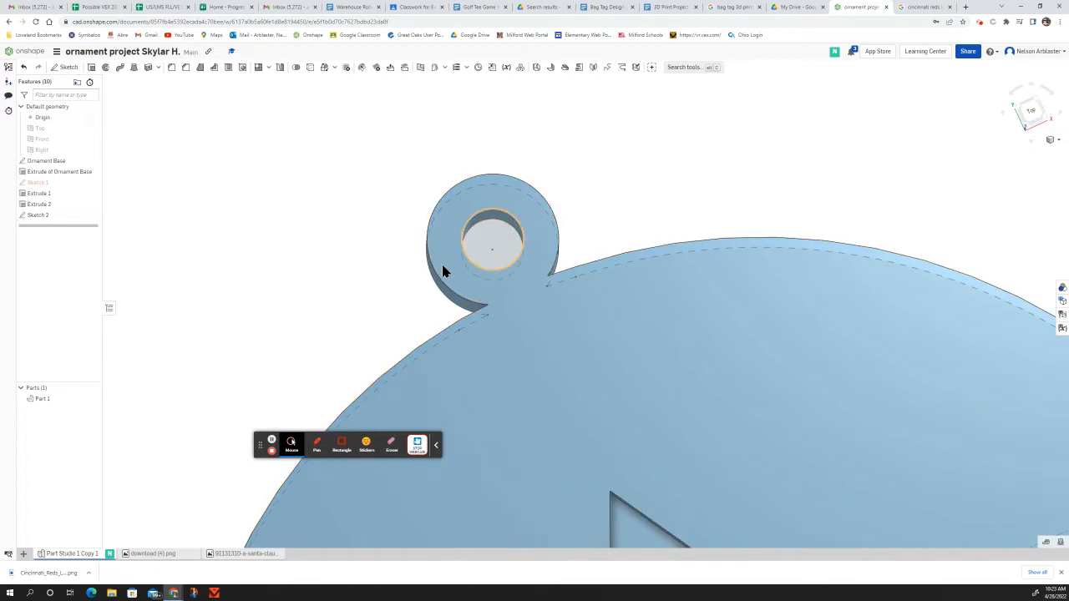
scroll(541, 269, "down", 5)
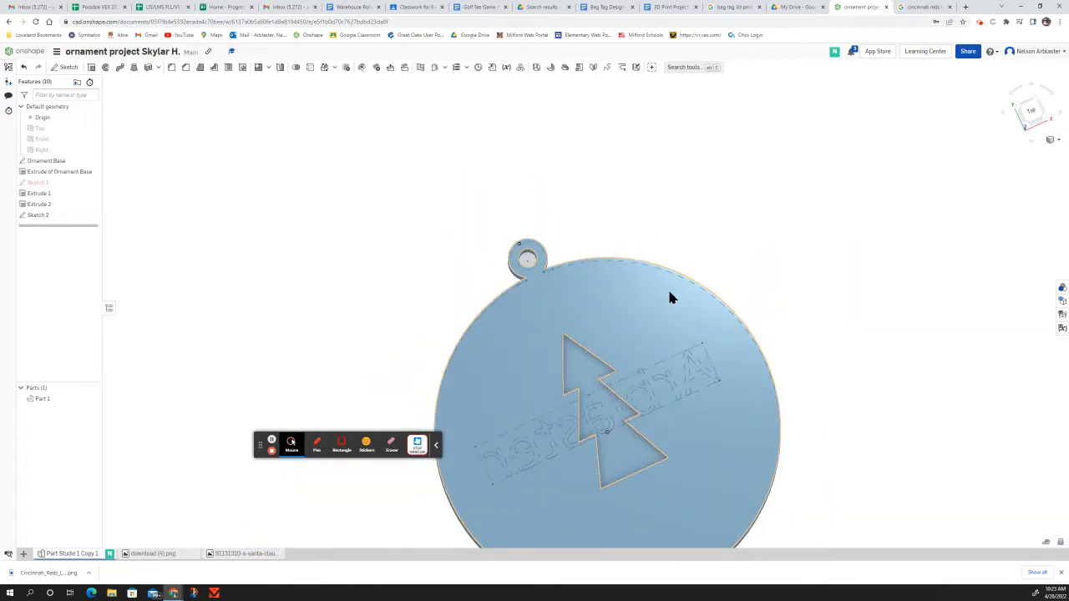
scroll(616, 209, "down", 6)
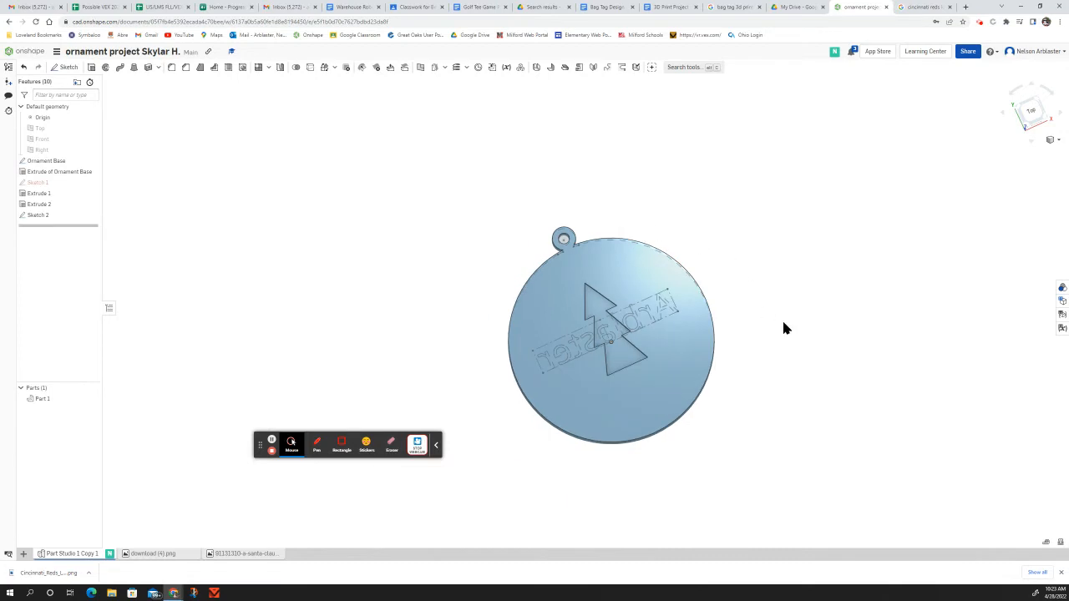
mouse_move(785, 326)
right_mouse_down()
mouse_move(814, 306)
mouse_move(779, 310)
right_mouse_up()
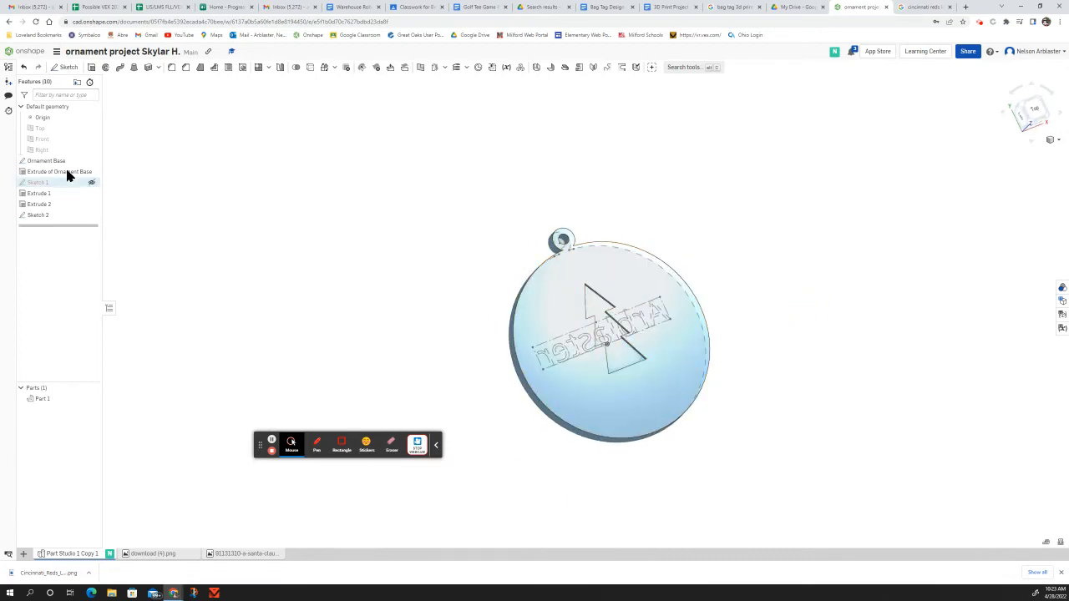
Step: Open the Ornament Base sketch for editing and zoom in on the hanging loop
double_click(28, 182)
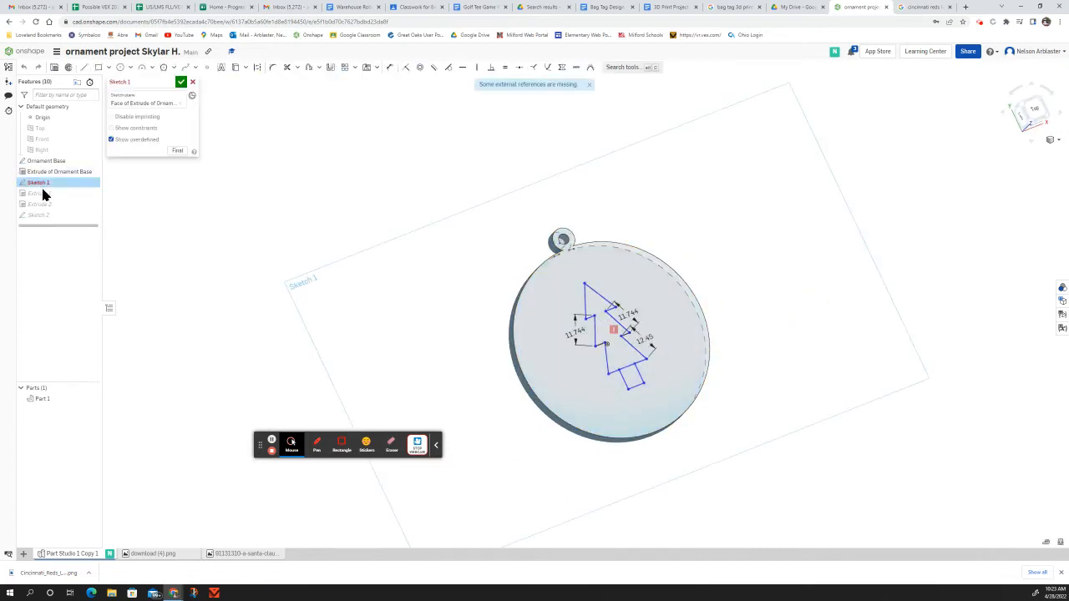
double_click(46, 160)
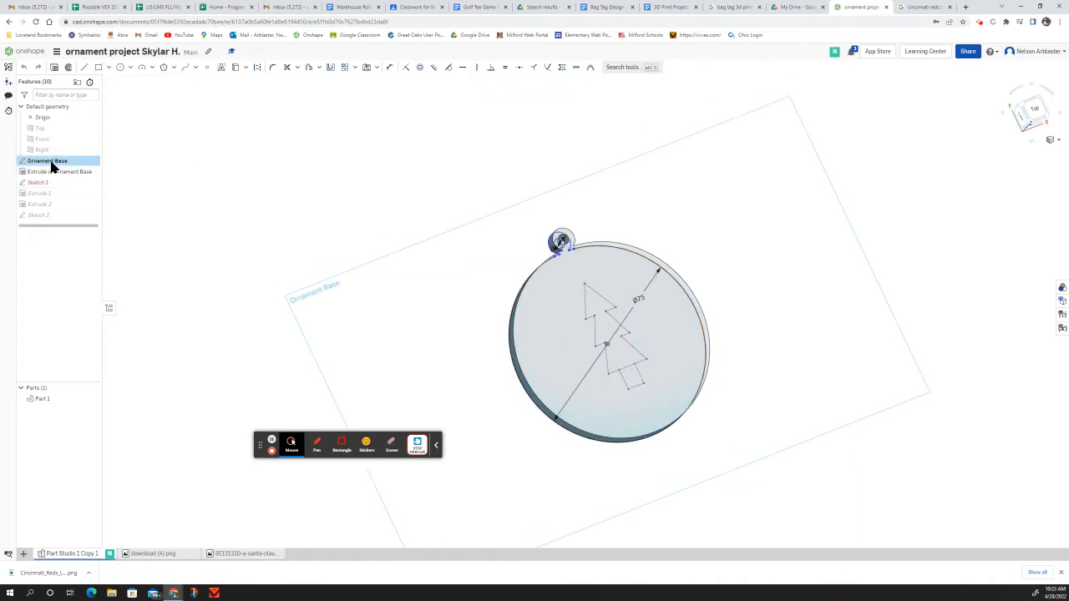
scroll(632, 218, "up", 3)
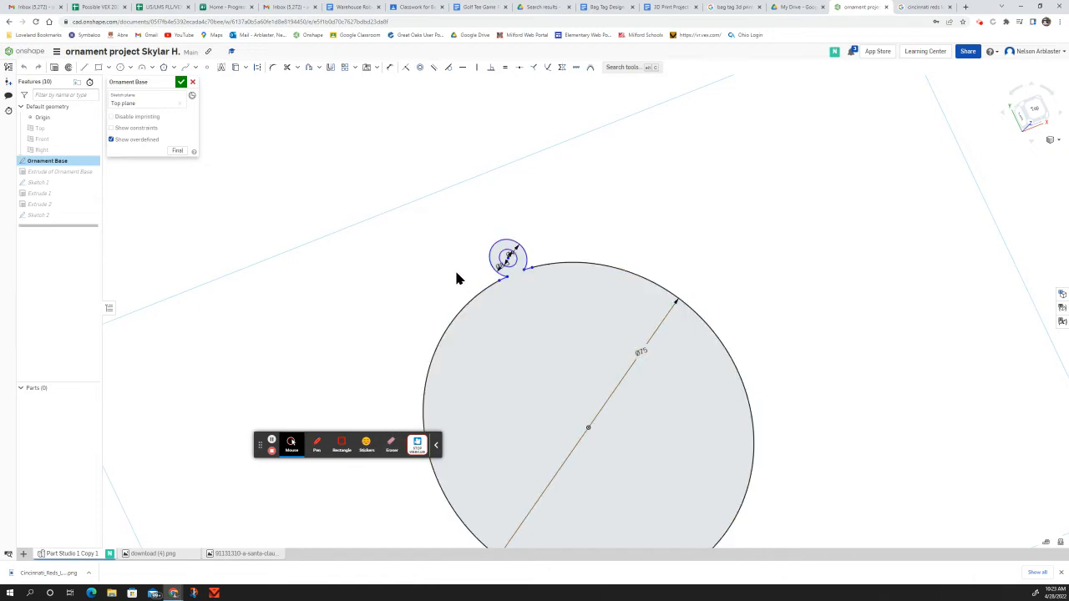
scroll(456, 275, "up", 4)
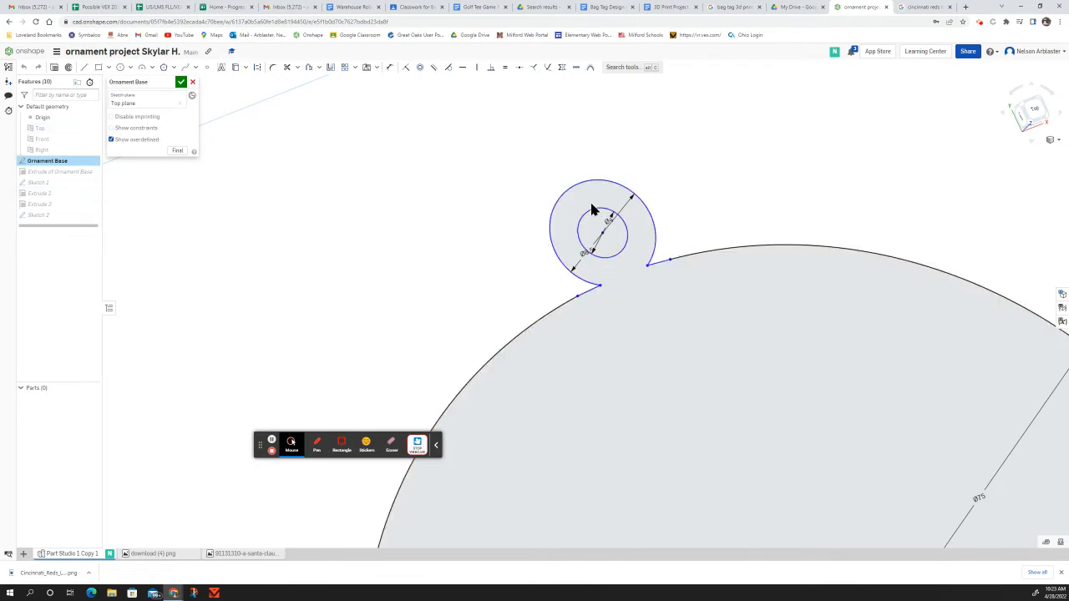
Step: Delete the ø4 and ø8.5 loop circles and the short leftover segment
left_click(610, 255)
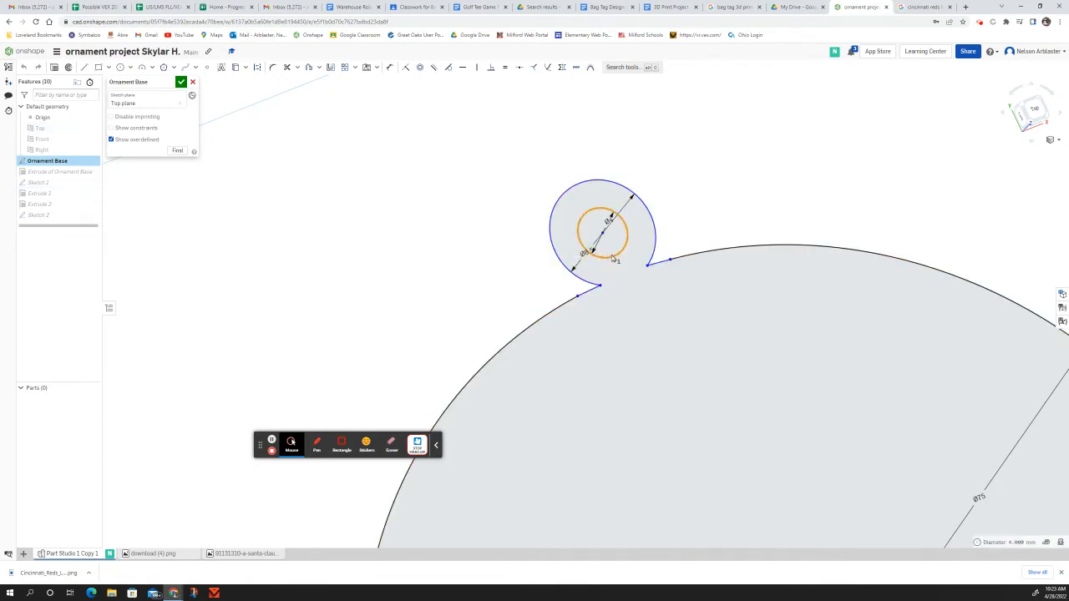
key("Delete")
left_click(573, 278)
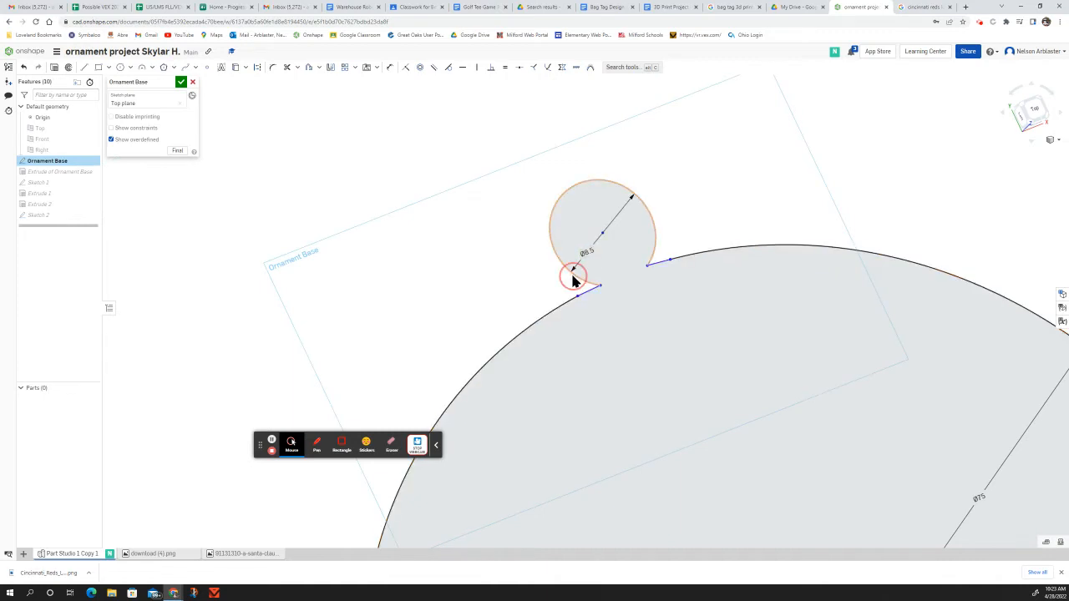
key("Delete")
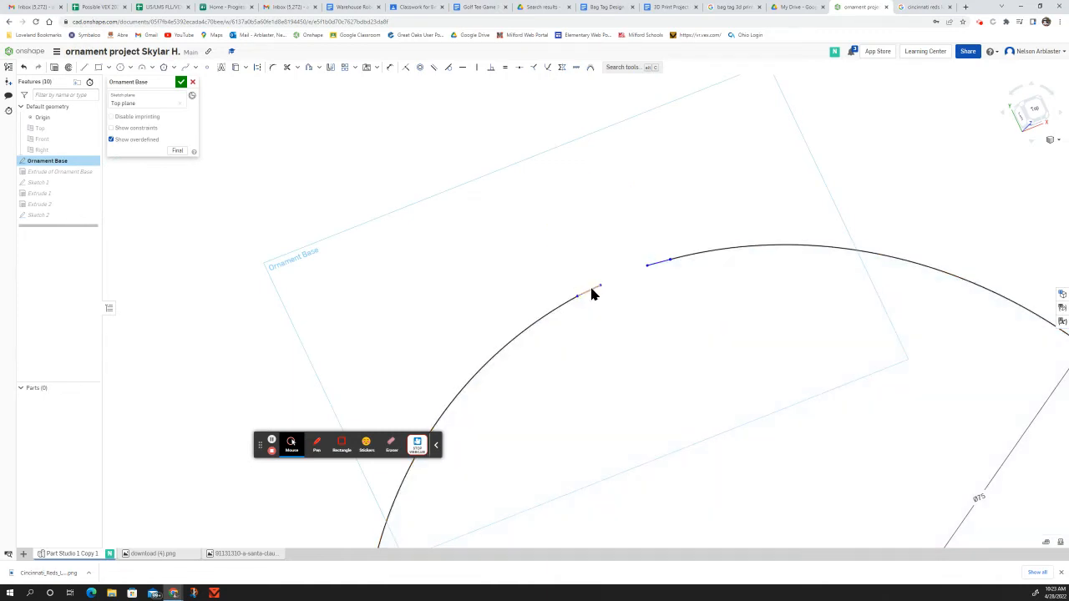
left_click(592, 291)
key("Delete")
Step: Bridge the gap in the Ø75 outline with an arc between its endpoints
left_click(144, 69)
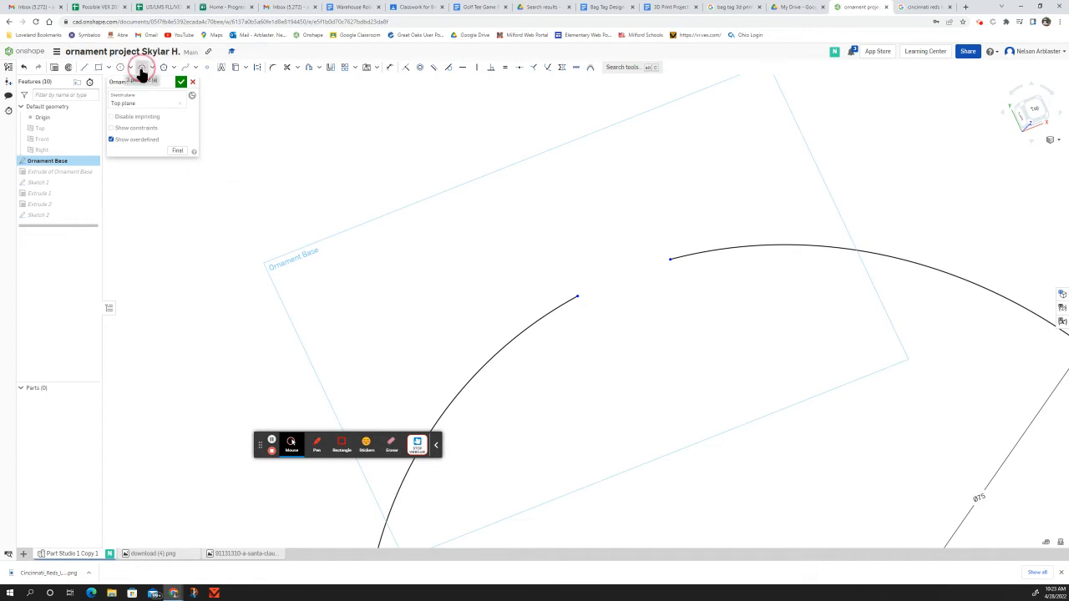
left_click(578, 296)
left_click(670, 259)
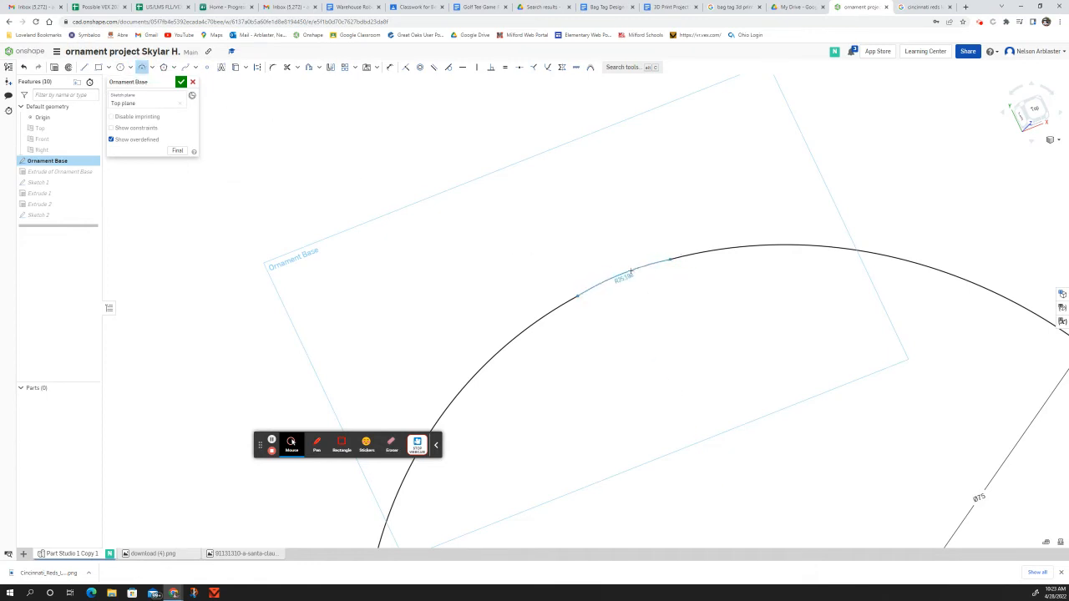
left_click(626, 274)
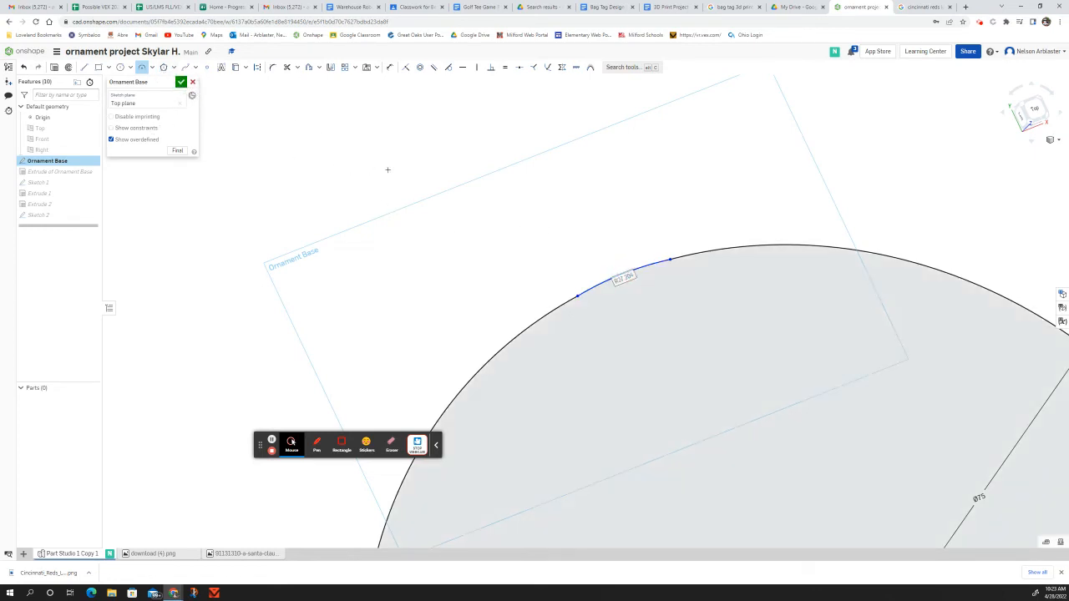
Step: Draw a larger outer loop circle above the base with a concentric inner hole circle
left_click(122, 68)
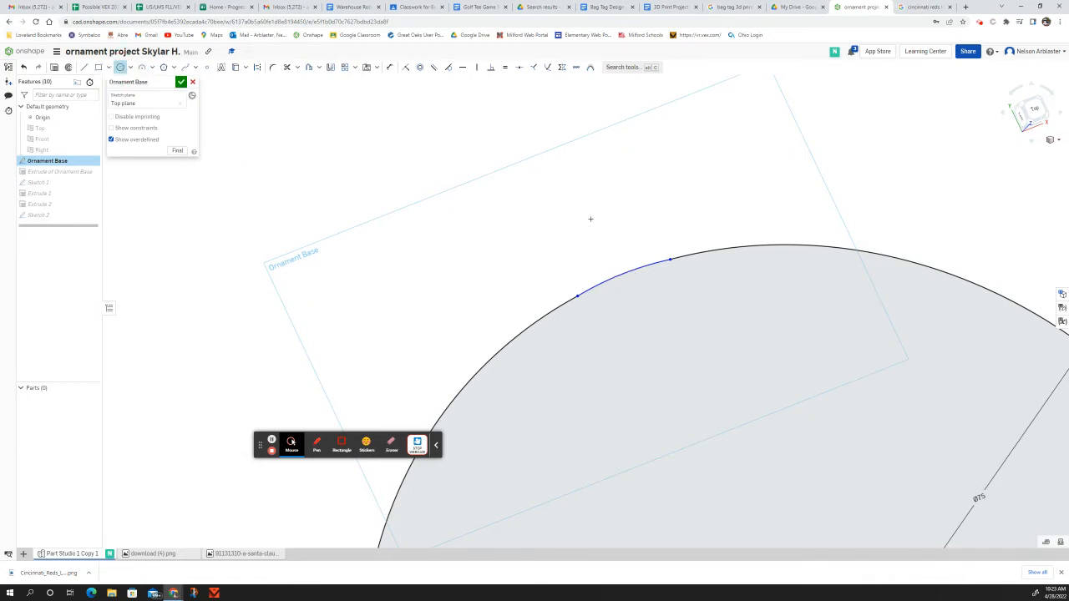
left_click_drag(591, 218, 664, 285)
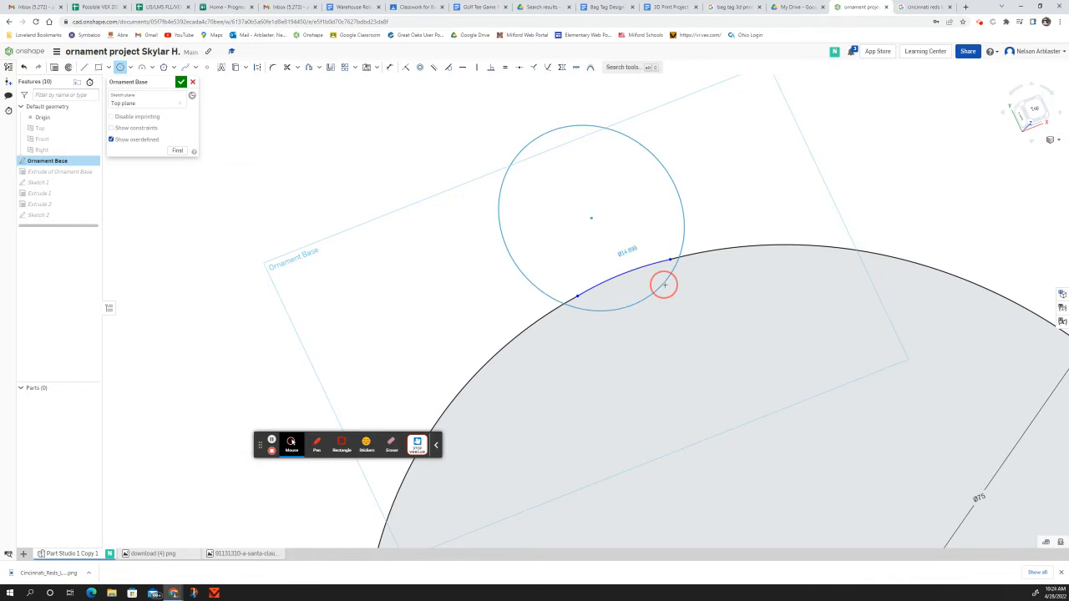
left_click_drag(664, 285, 666, 286)
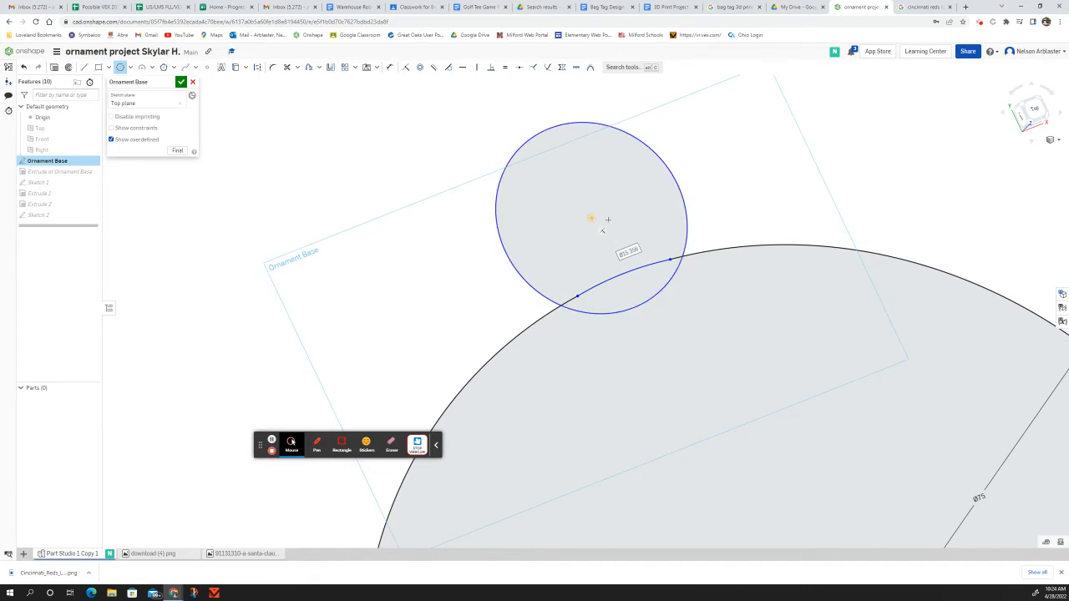
left_click_drag(593, 218, 656, 213)
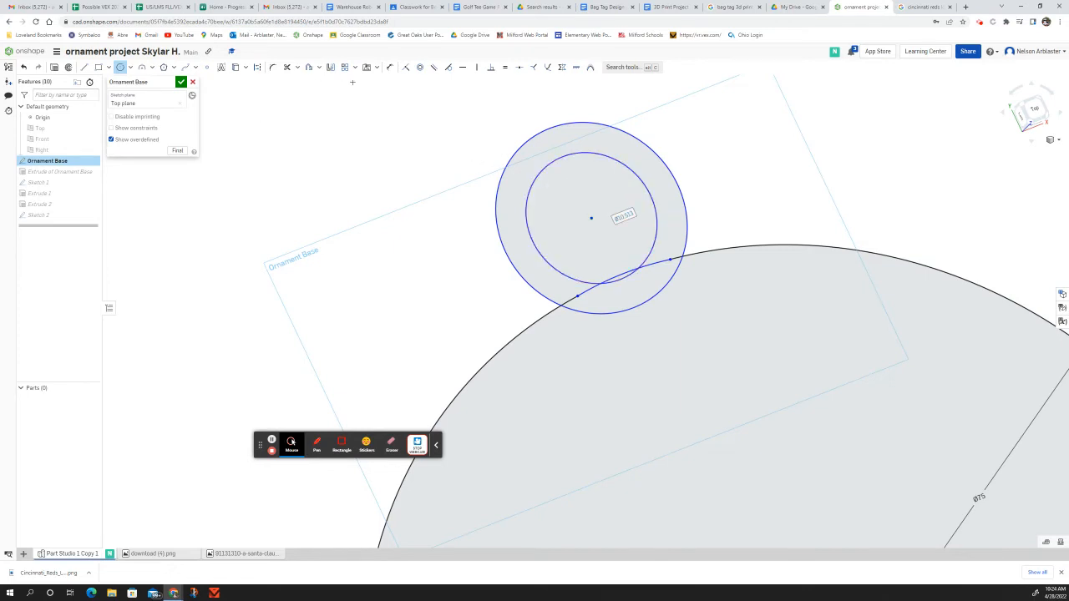
Step: Trim the overlapping loop arc, base arc and leftover segments so the loop merges with the outline
left_click(286, 67)
left_click(624, 313)
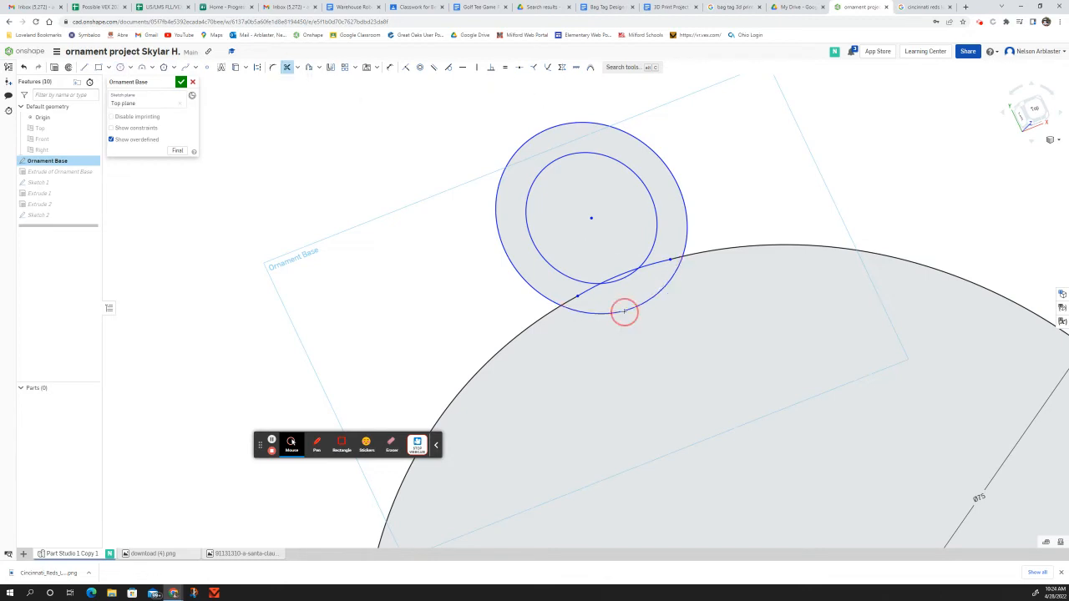
left_click(569, 302)
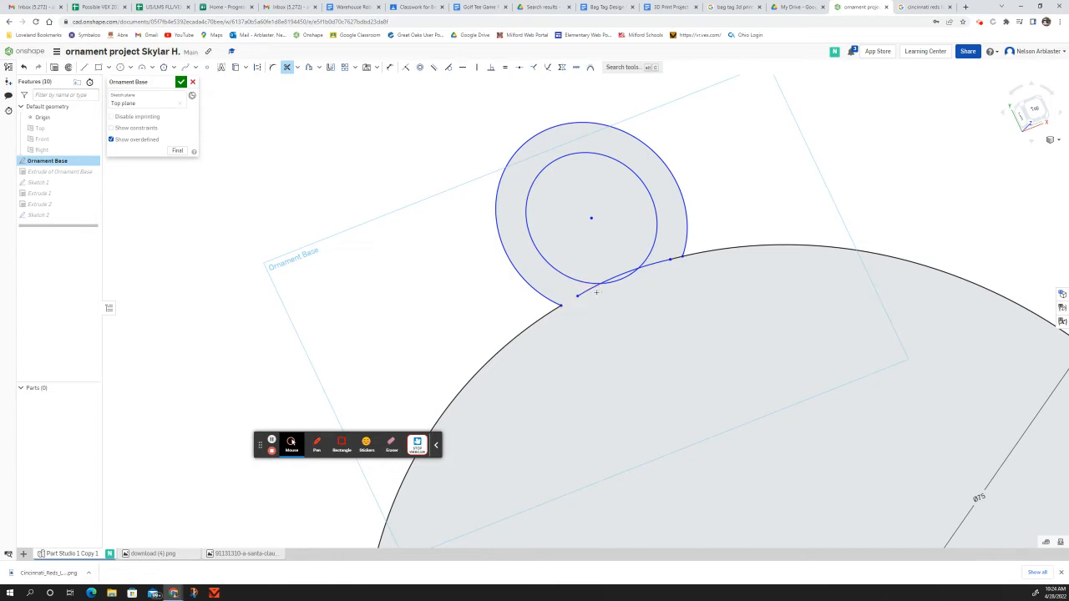
left_click(622, 272)
left_click(677, 256)
Step: Preview an extrusion of the edited sketch region, then cancel the extra extrude
left_click(54, 68)
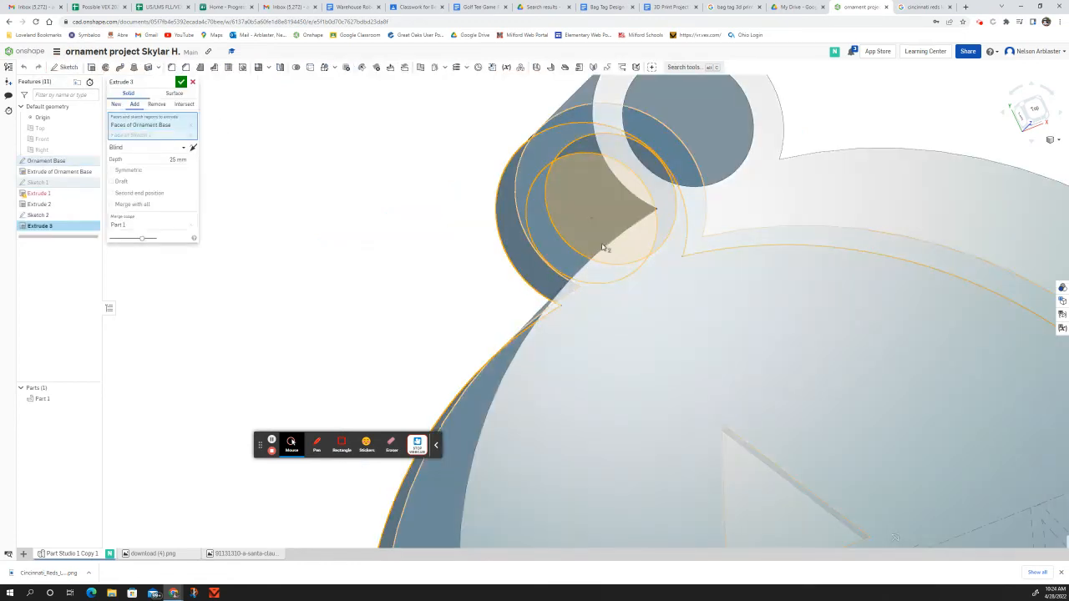
left_click(602, 248)
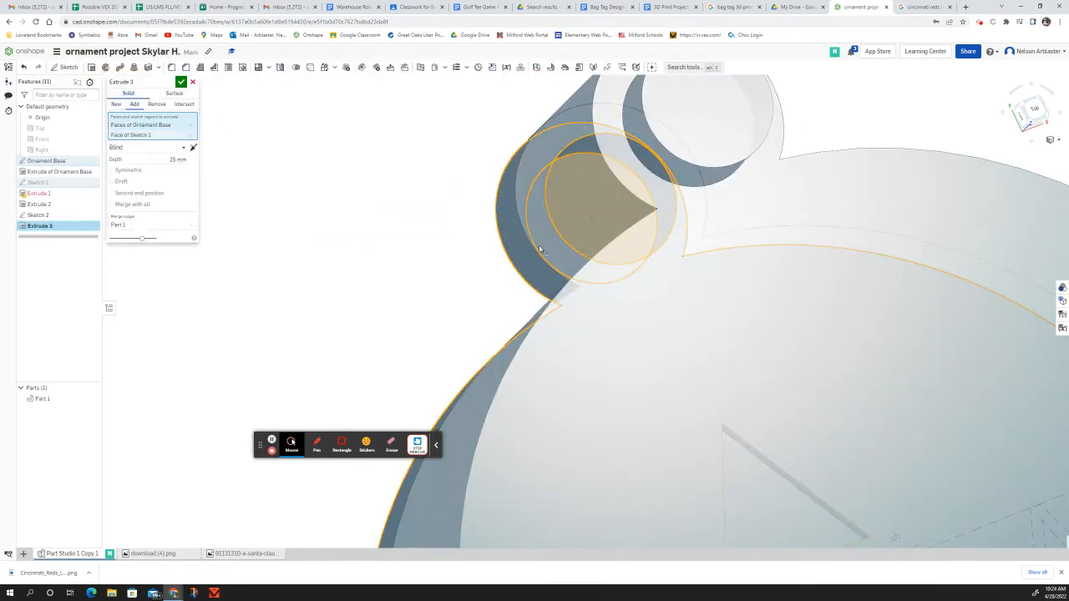
mouse_move(478, 273)
right_mouse_down()
mouse_move(442, 259)
mouse_move(472, 231)
mouse_move(501, 231)
mouse_move(477, 234)
mouse_move(483, 256)
right_mouse_up()
left_click(192, 82)
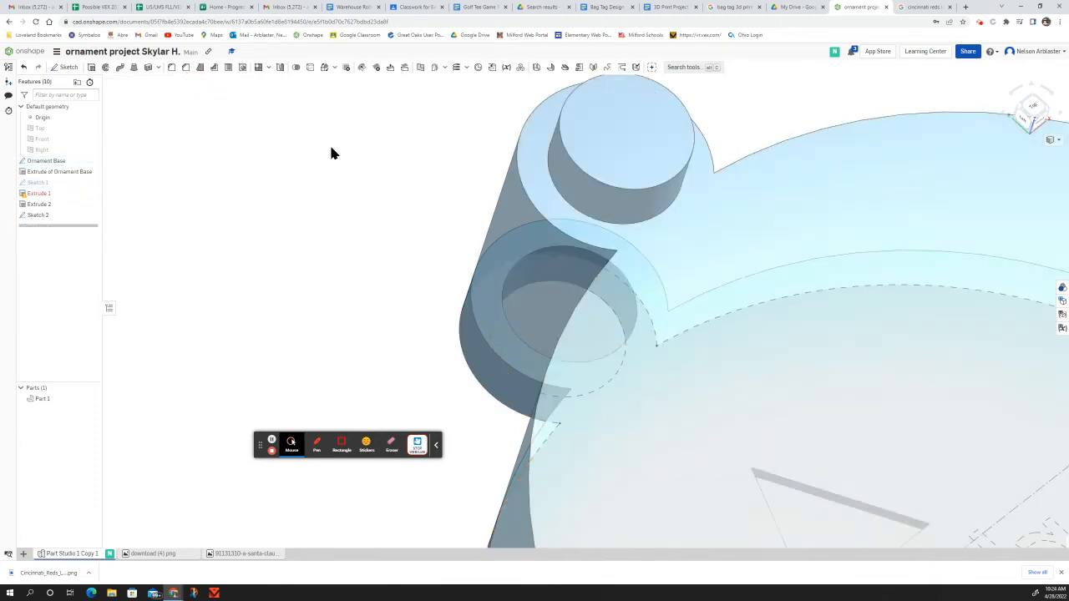
Step: Reopen the Ornament Base sketch and select its large base region
left_click(48, 183)
double_click(47, 184)
double_click(55, 163)
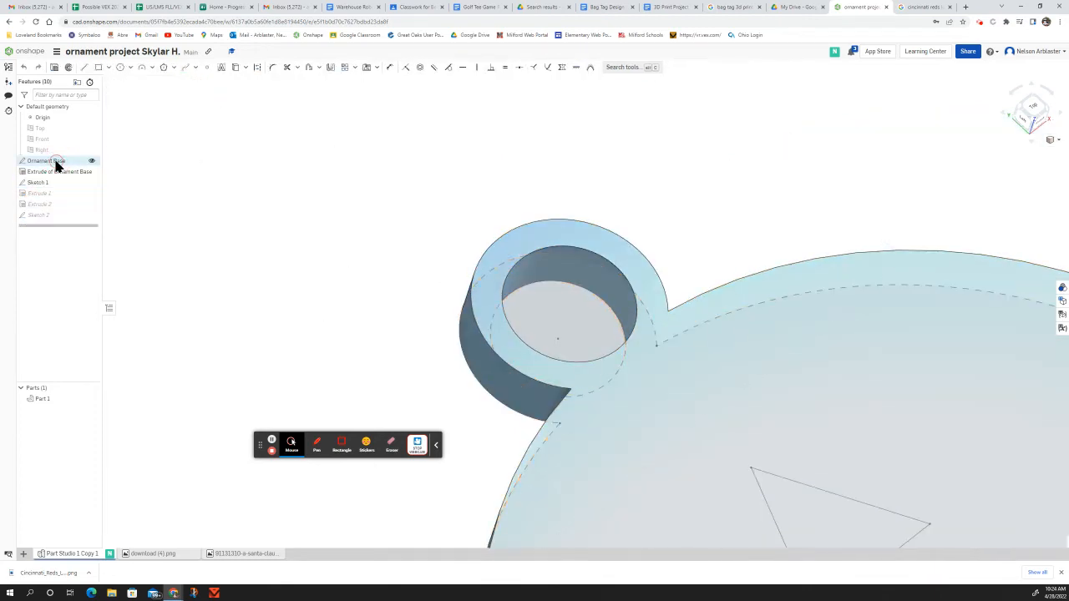
scroll(281, 293, "down", 3)
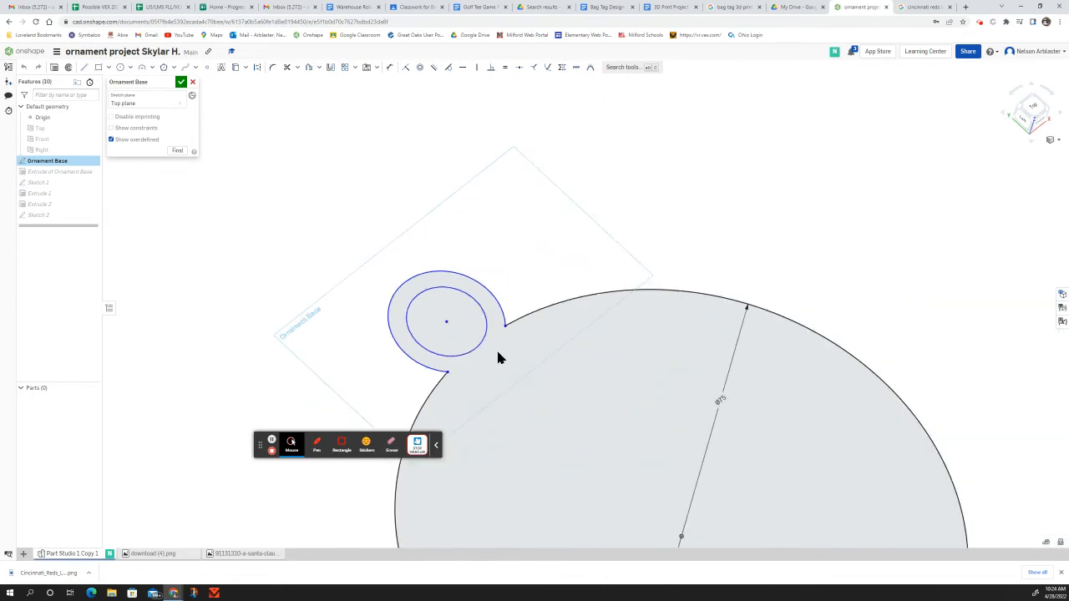
left_click(602, 406)
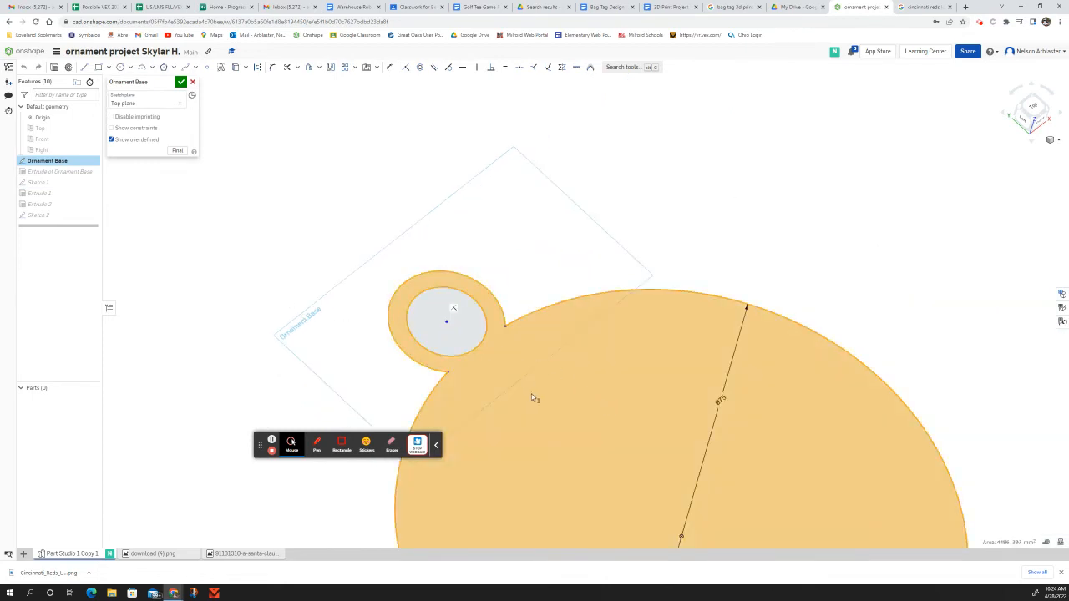
Step: Extrude the selected region 5 mm deep and view the resulting solid loop
left_click(56, 68)
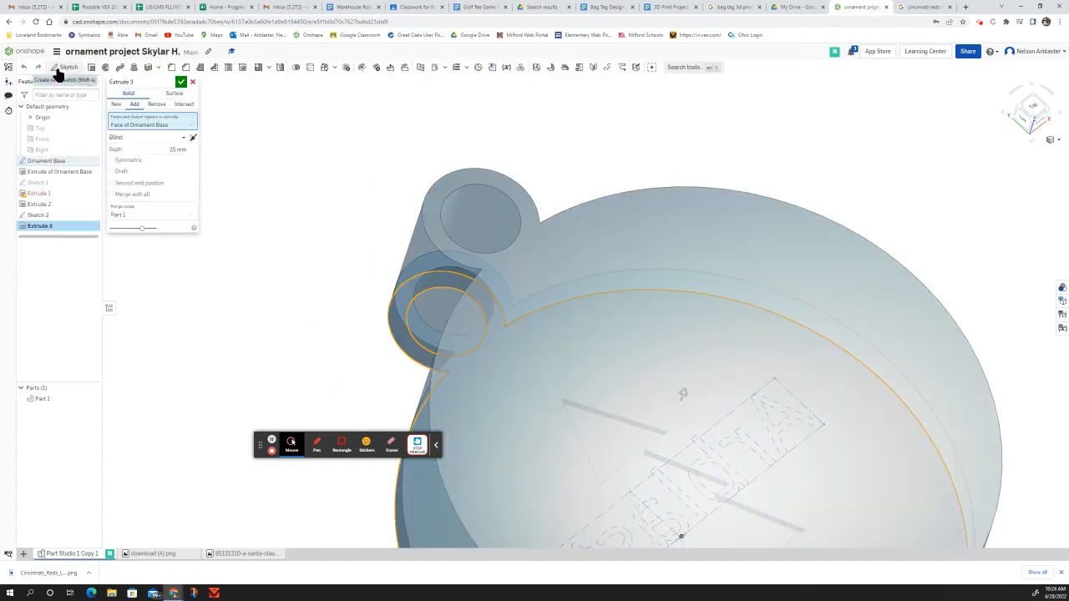
left_click(180, 148)
type("5")
left_click(182, 82)
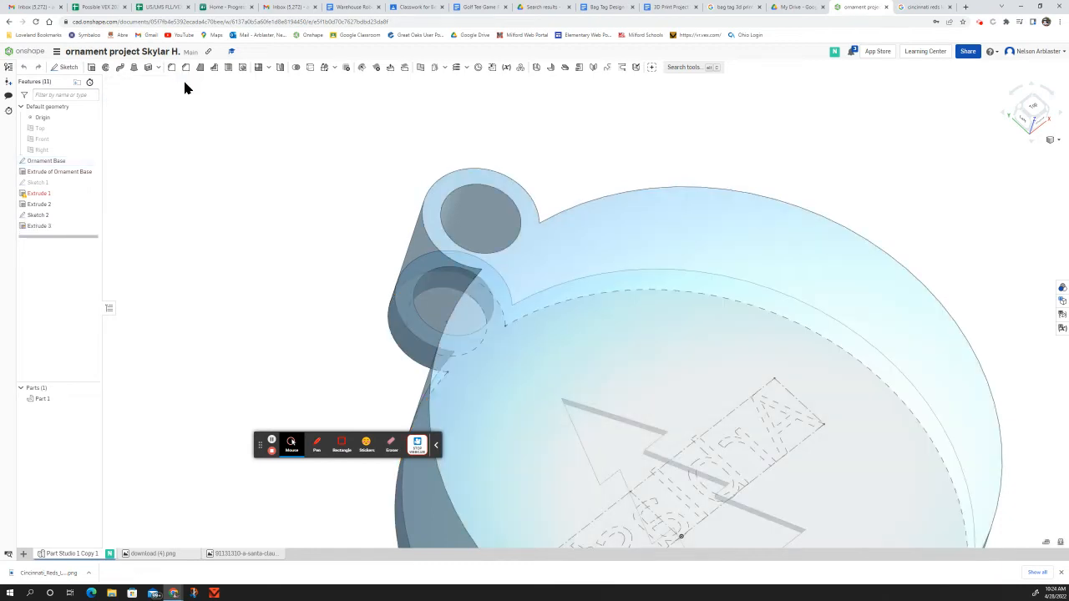
right_click_drag(682, 215, 708, 201)
scroll(710, 208, "down", 3)
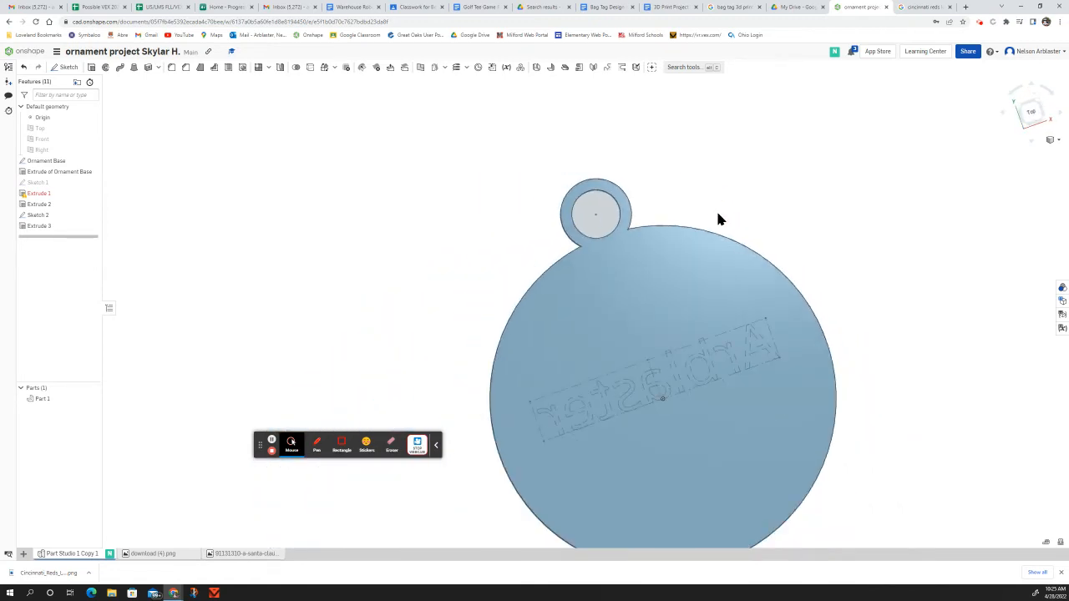
right_click_drag(835, 279, 853, 238)
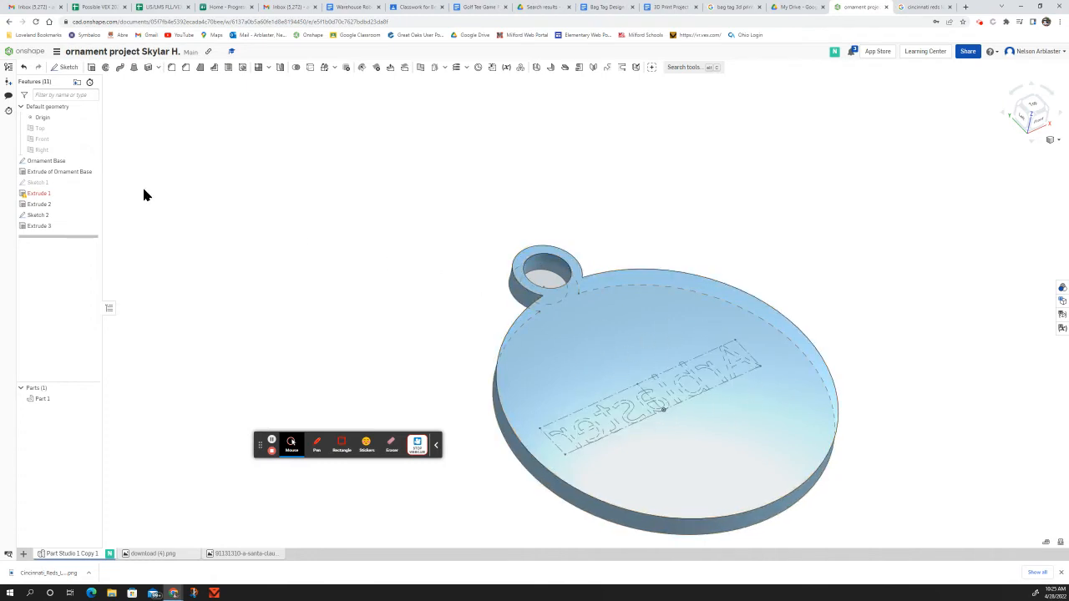
left_click(65, 67)
left_click(614, 344)
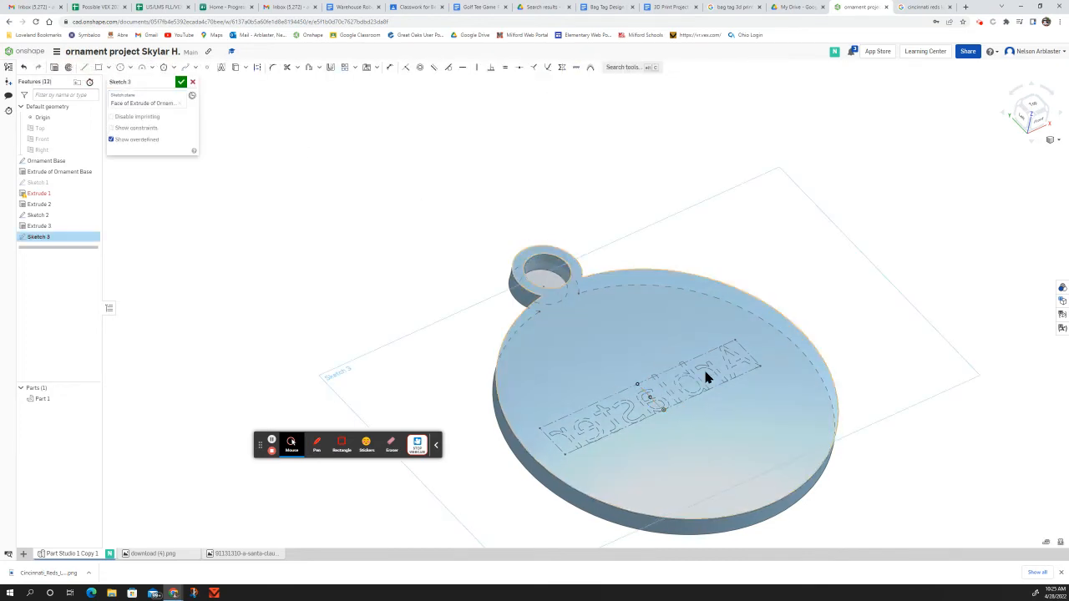
left_click(192, 83)
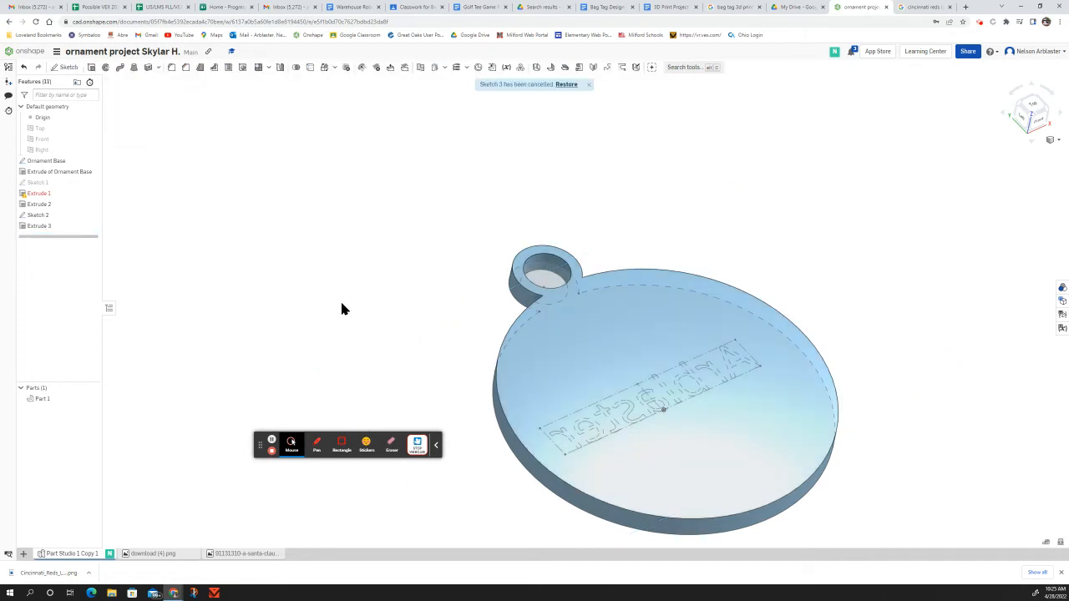
right_click_drag(349, 260, 322, 273)
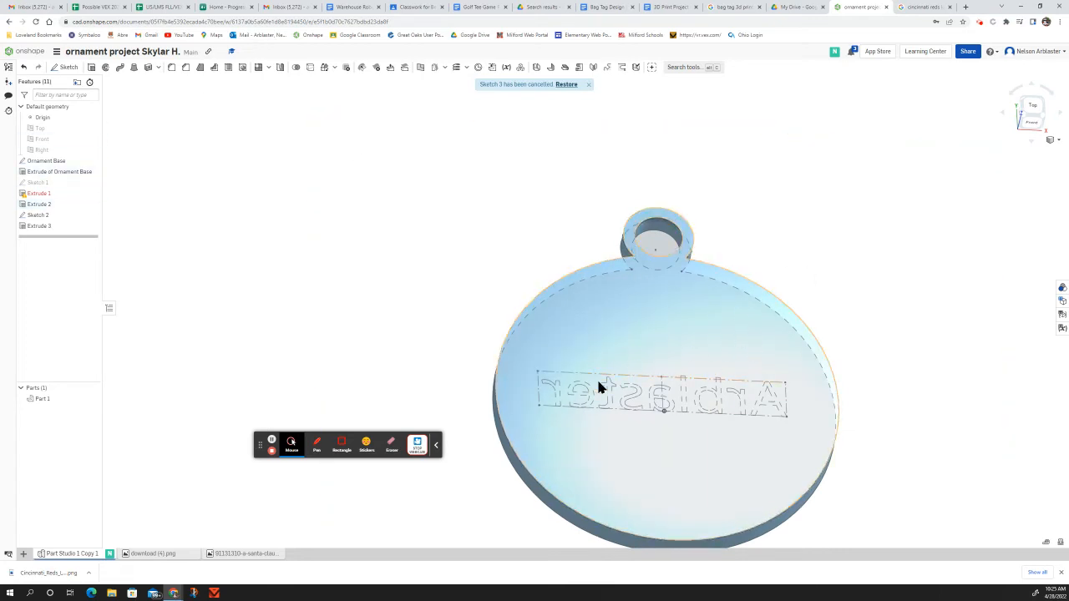
right_click_drag(865, 288, 699, 224)
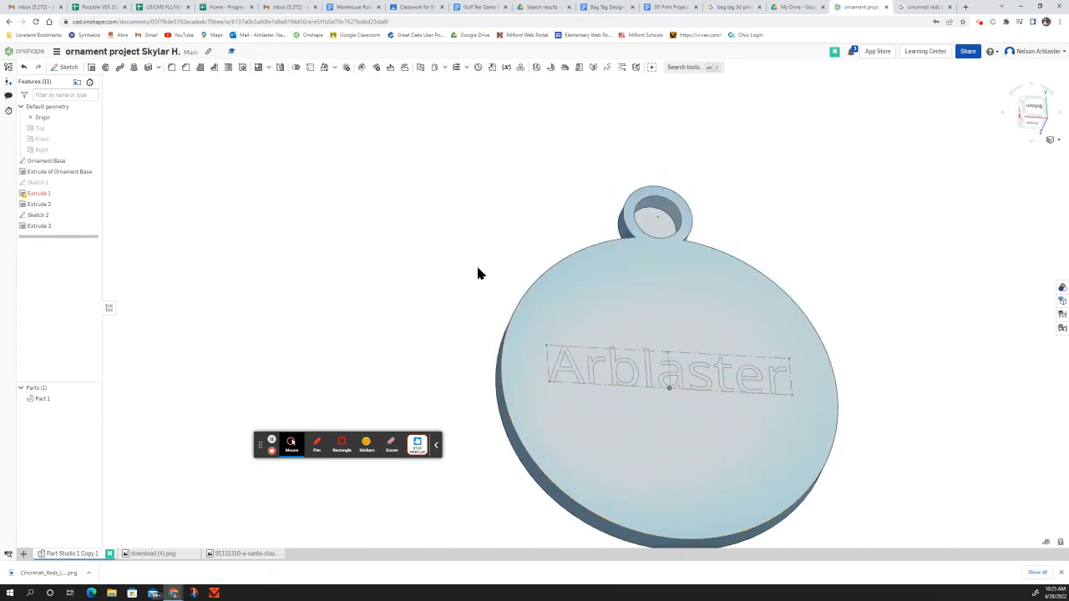
Step: Start a sketch on the ornament's front face and add a text box reading '5' below the name
left_click(64, 67)
left_click(710, 455)
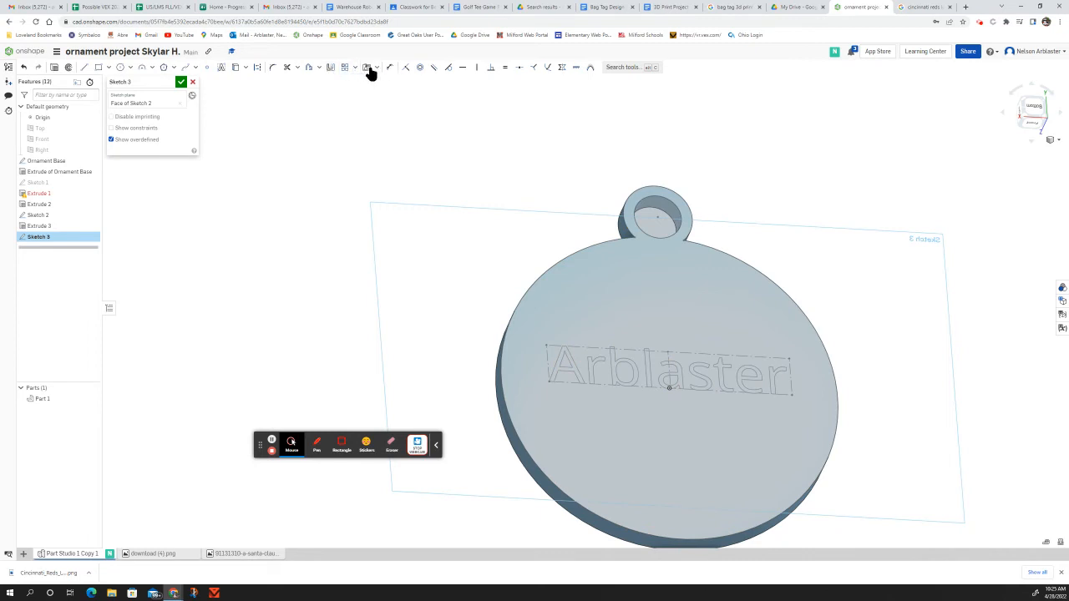
left_click(220, 67)
left_click_drag(557, 403, 718, 438)
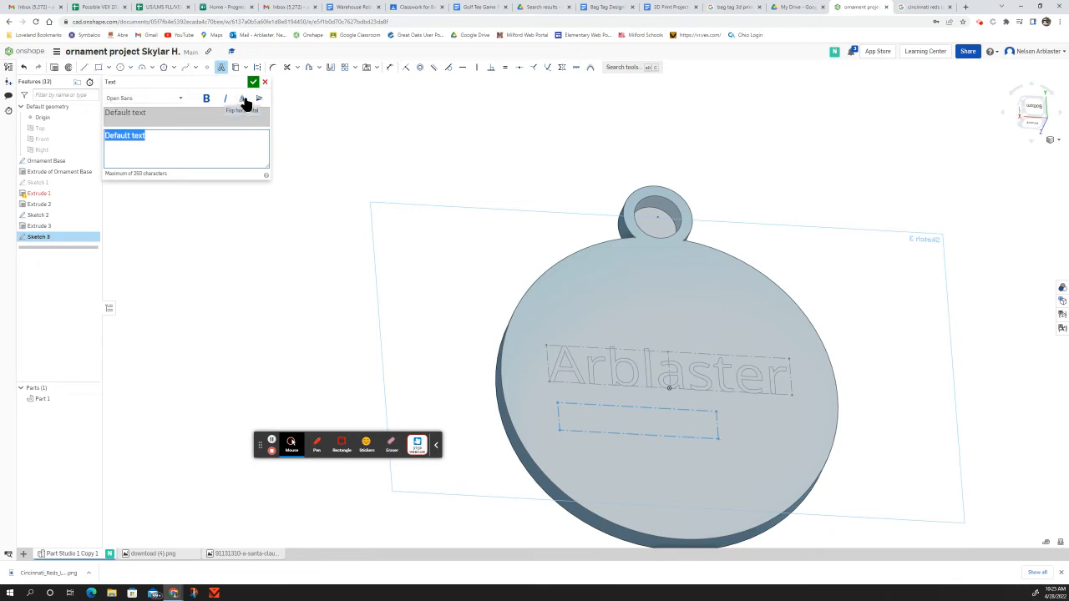
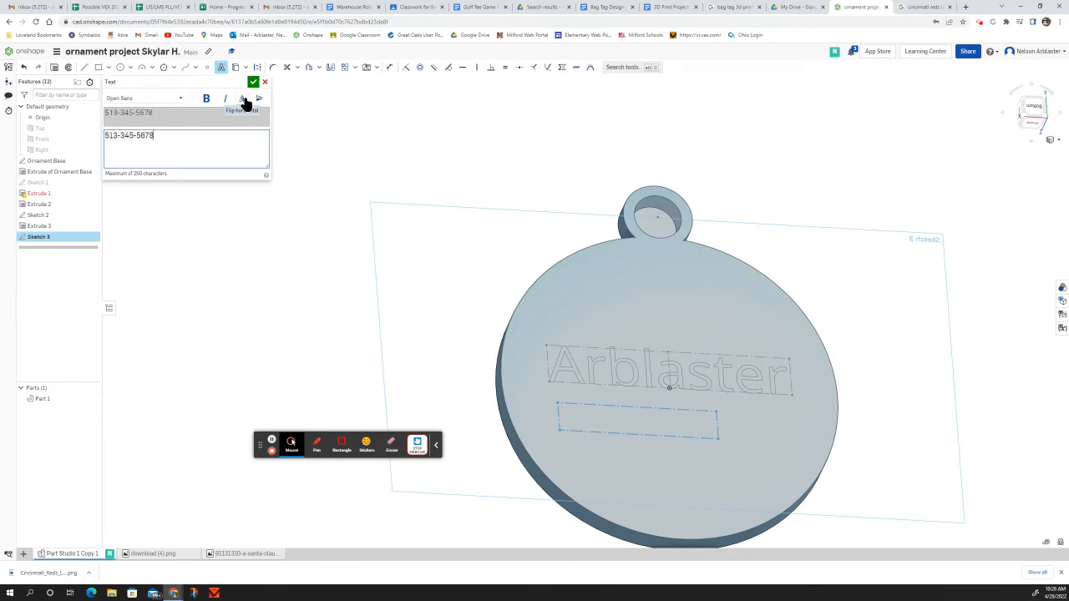
left_click(253, 82)
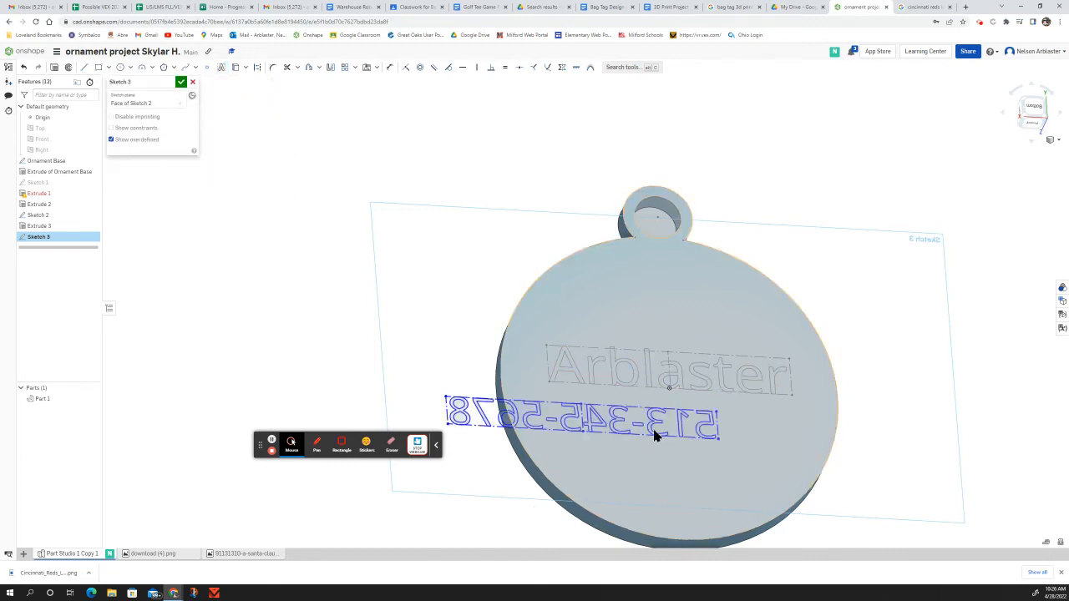
Step: Check the number text, then cancel Sketch 3 entirely
mouse_move(734, 474)
right_mouse_down()
mouse_move(716, 473)
mouse_move(857, 423)
mouse_move(863, 392)
mouse_move(776, 393)
mouse_move(699, 375)
mouse_move(655, 330)
mouse_move(707, 325)
right_mouse_up()
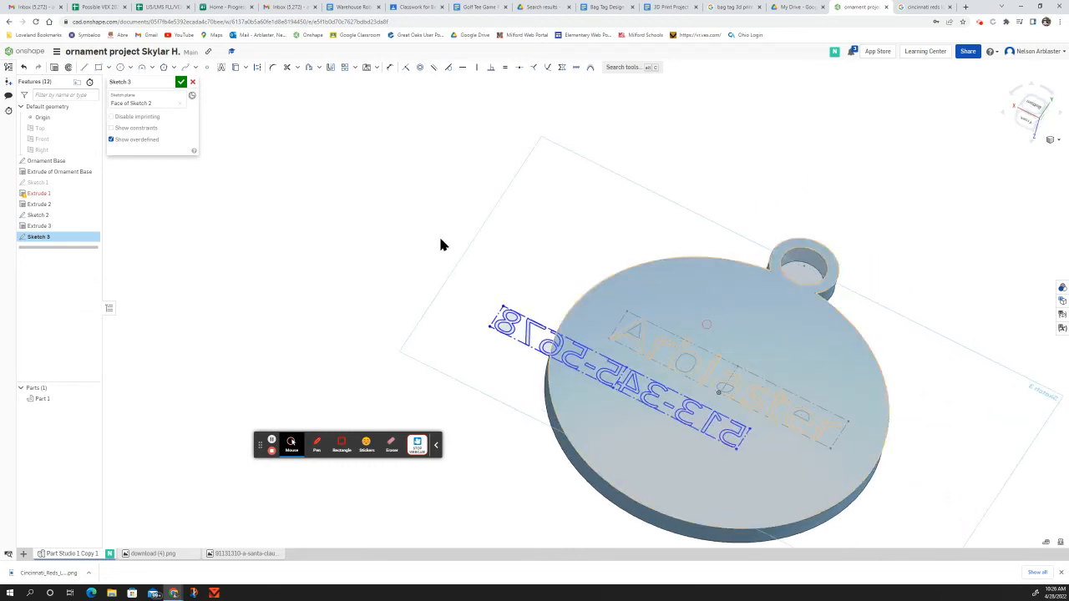
left_click(627, 382)
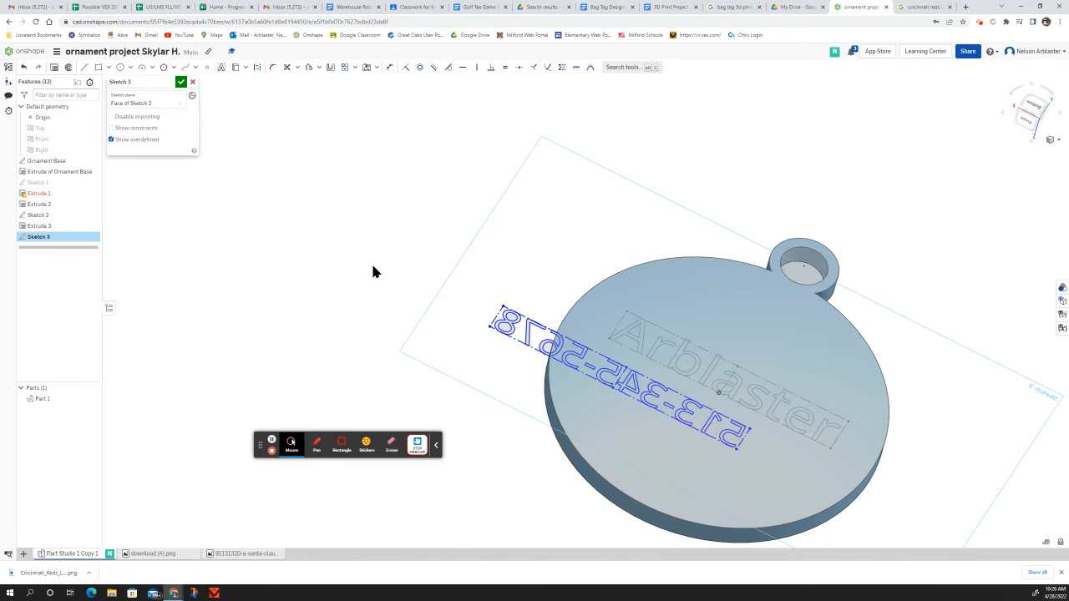
left_click(194, 83)
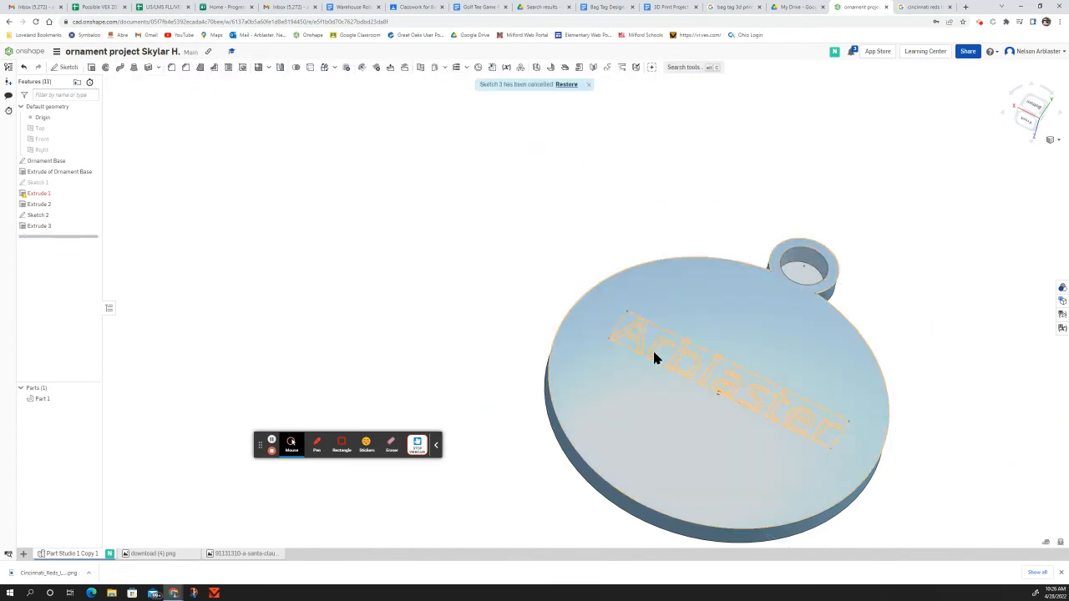
Step: Zoom in on the name lettering and clear the current selection
scroll(632, 334, "up", 5)
scroll(542, 403, "down", 5)
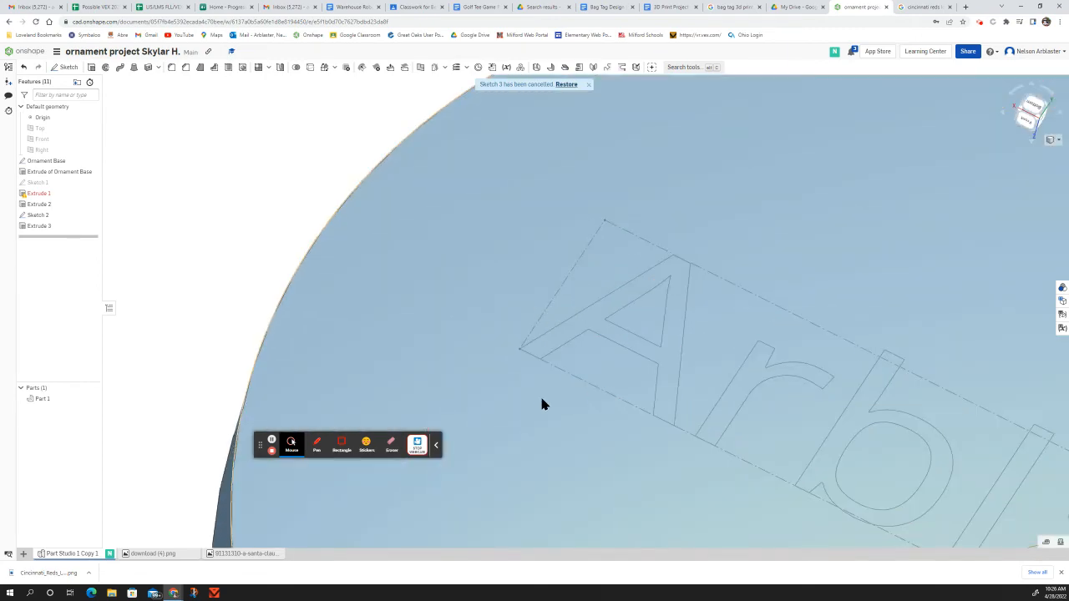
left_click(681, 423)
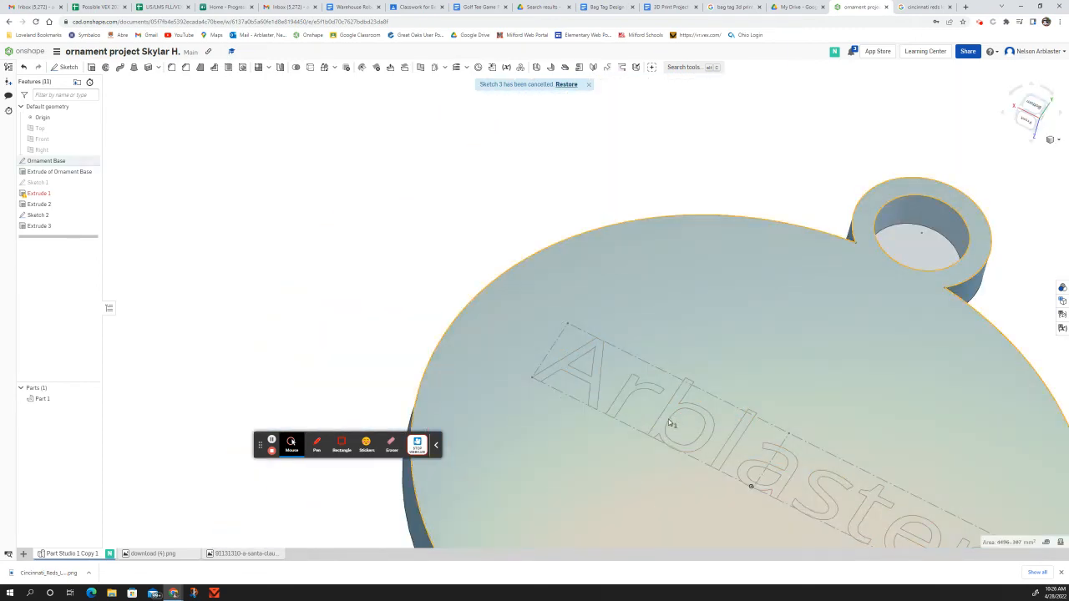
scroll(626, 443, "down", 4)
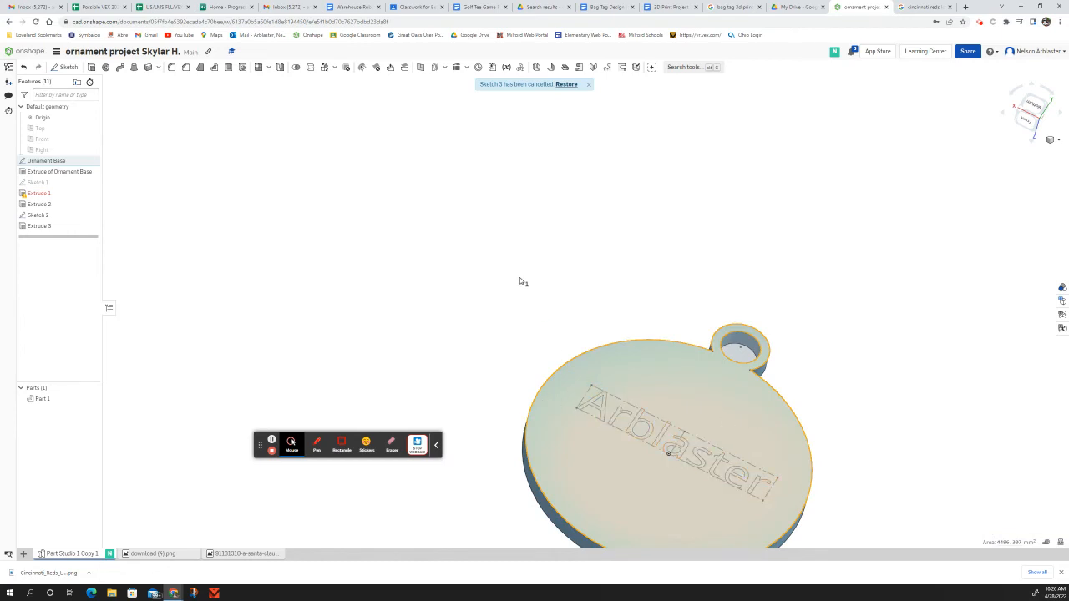
left_click(496, 260)
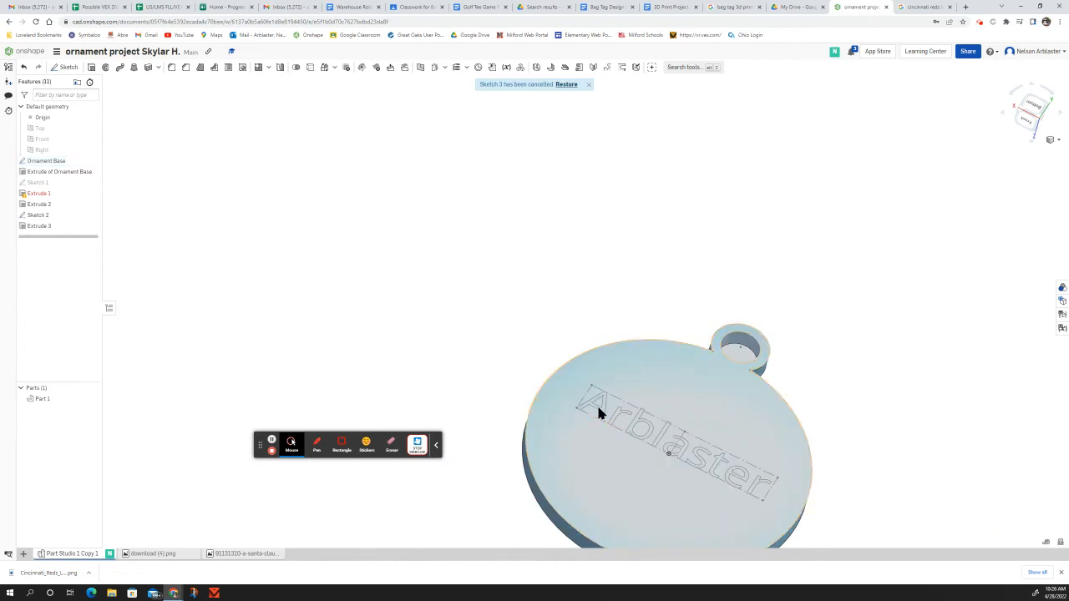
scroll(596, 410, "up", 6)
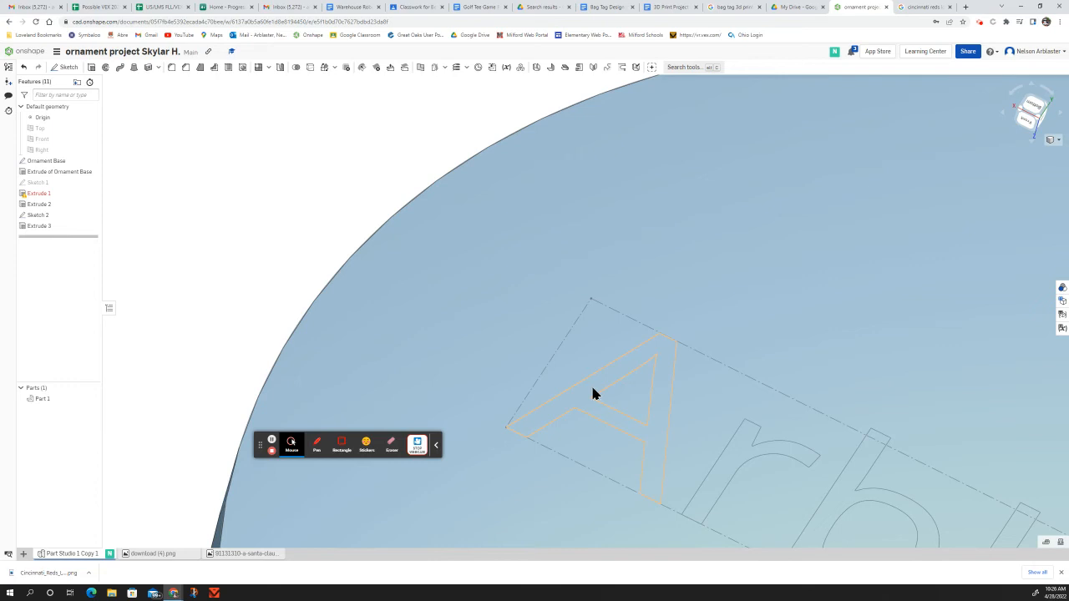
Step: Select the A, r and b letter regions of Sketch 2
left_click(592, 389)
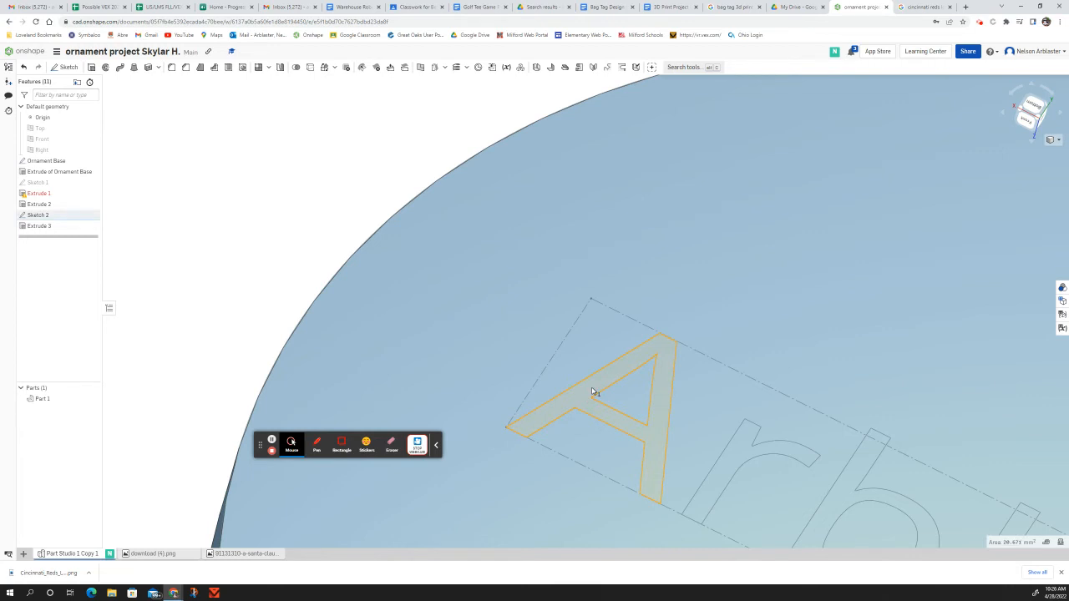
left_click(730, 463)
scroll(511, 322, "down", 3)
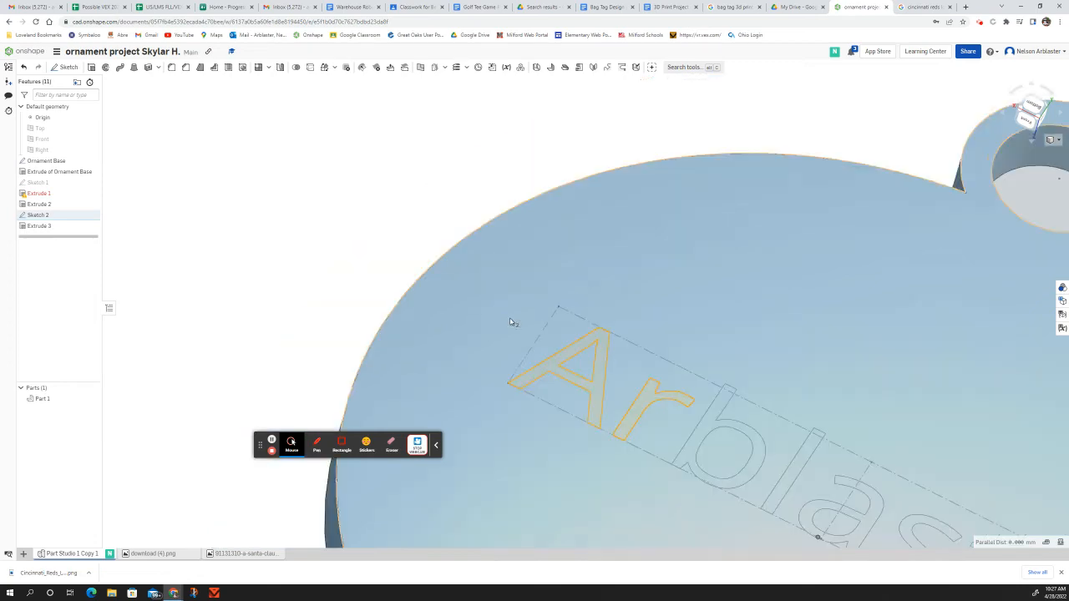
scroll(511, 323, "down", 3)
scroll(625, 387, "up", 5)
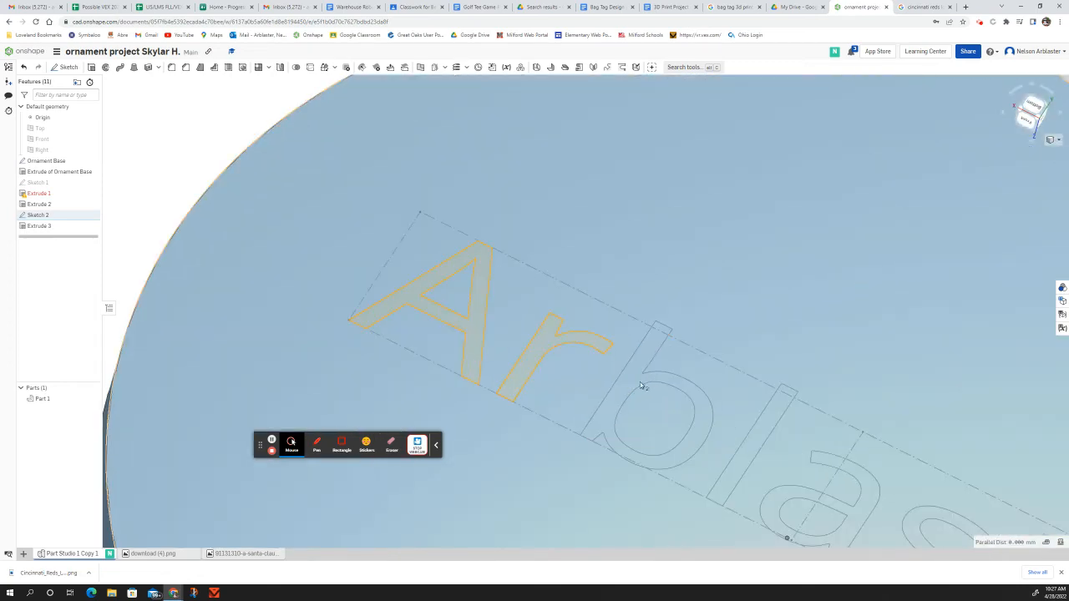
scroll(626, 386, "up", 3)
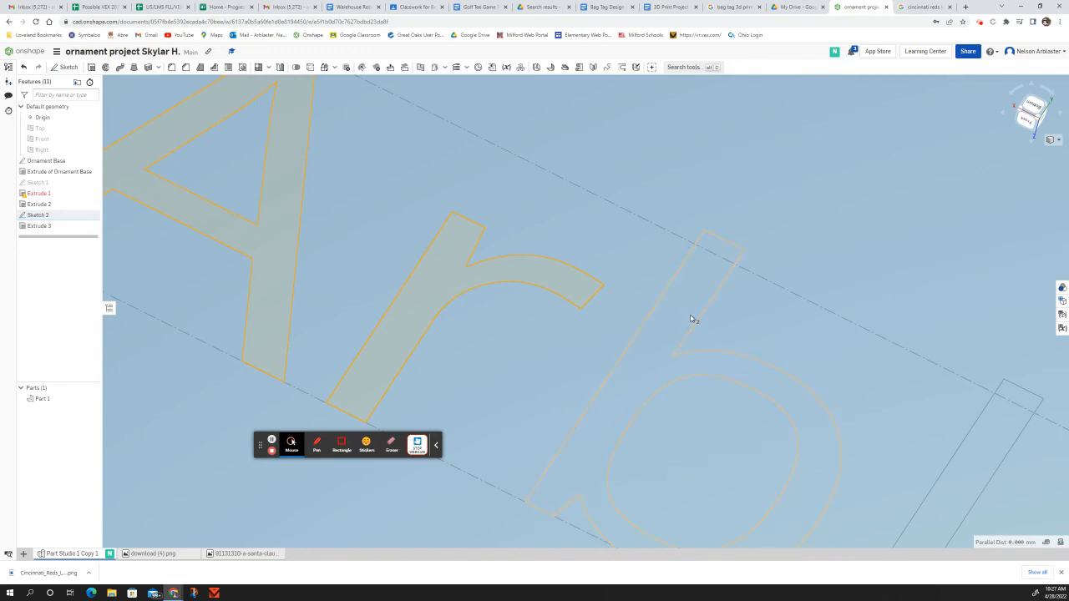
scroll(690, 318, "down", 5)
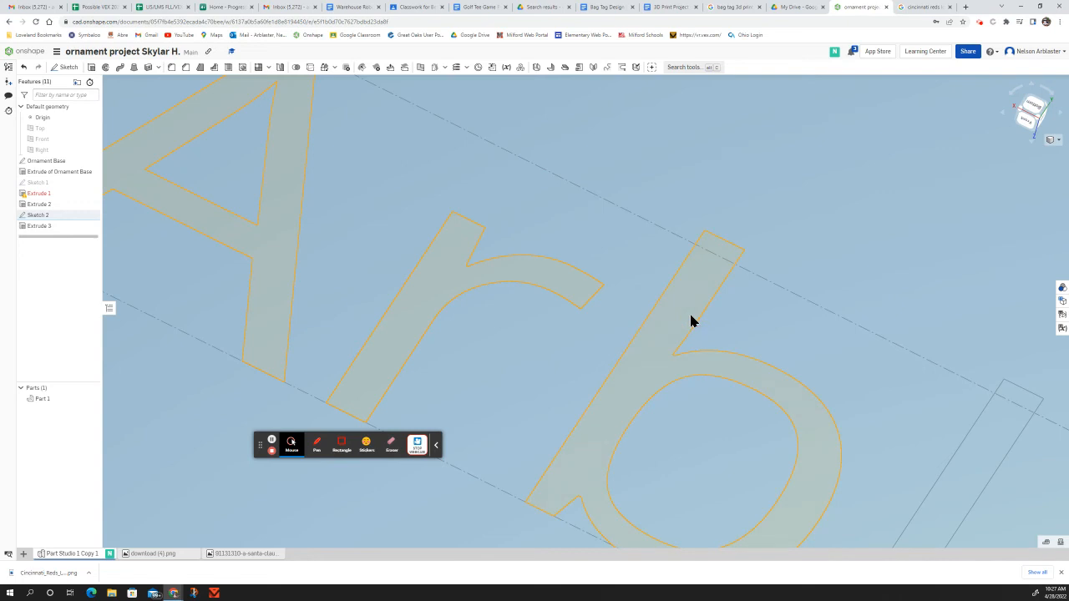
left_click(643, 360)
scroll(643, 361, "down", 2)
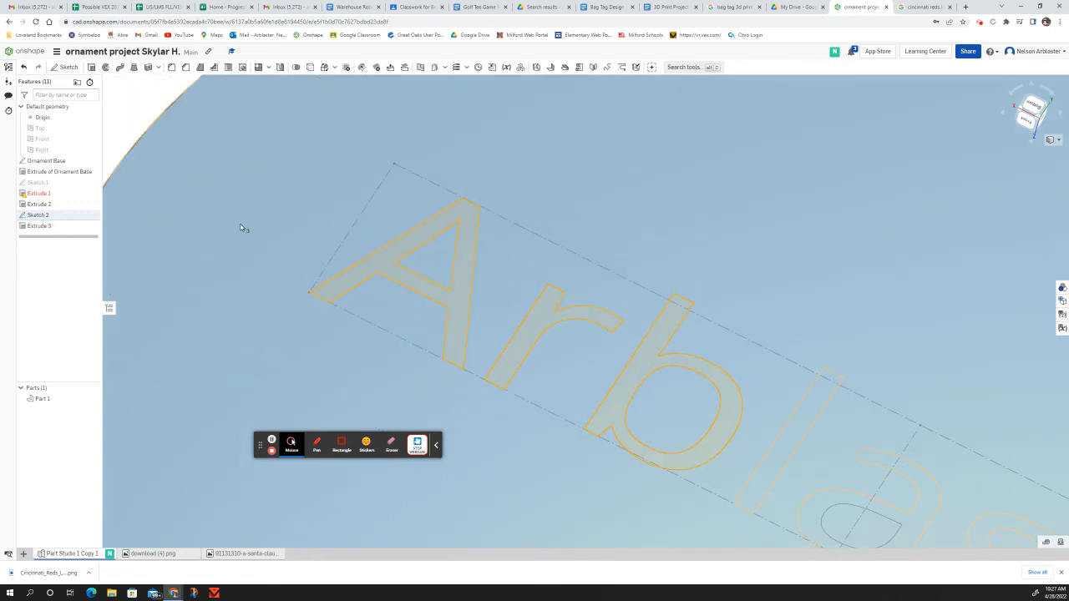
Step: Extrude the three letters as a 1 mm Remove cut, flipped to go into the ornament face
left_click(91, 67)
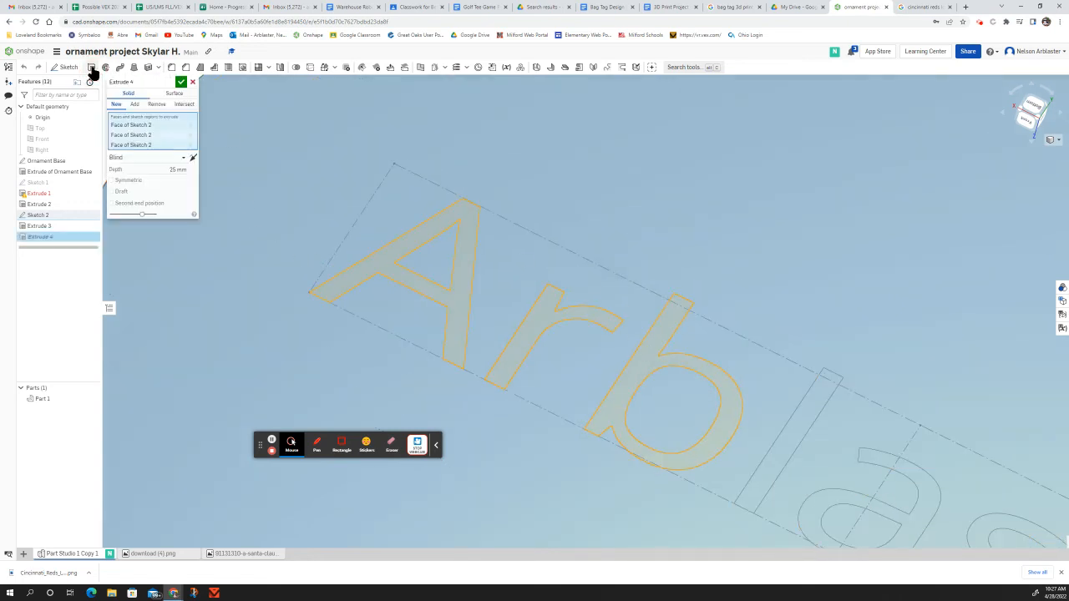
left_click(156, 104)
left_click(177, 169)
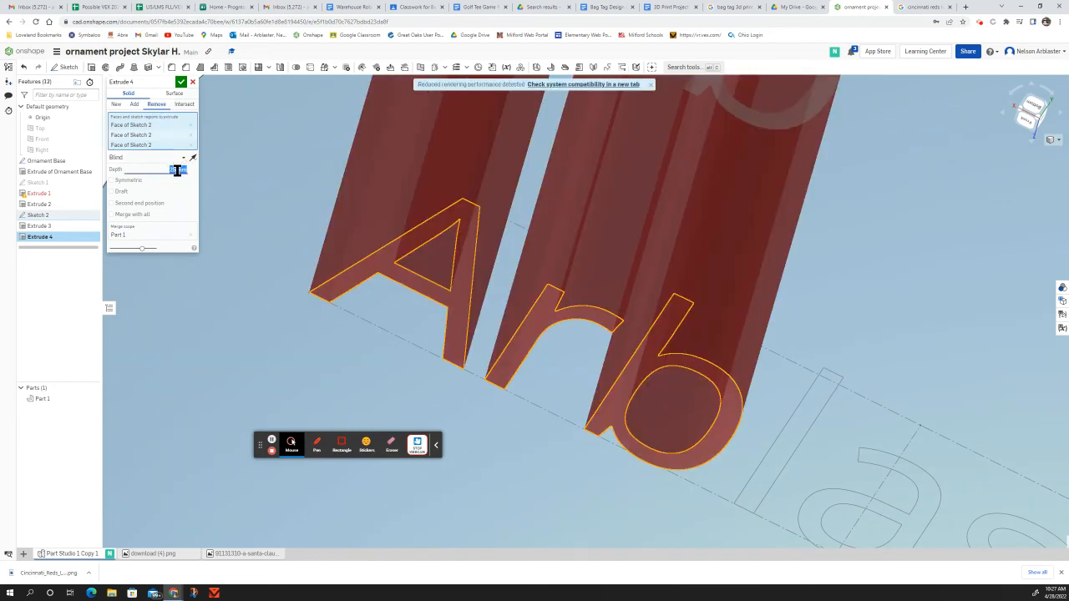
key("BackSpace")
type("1mm")
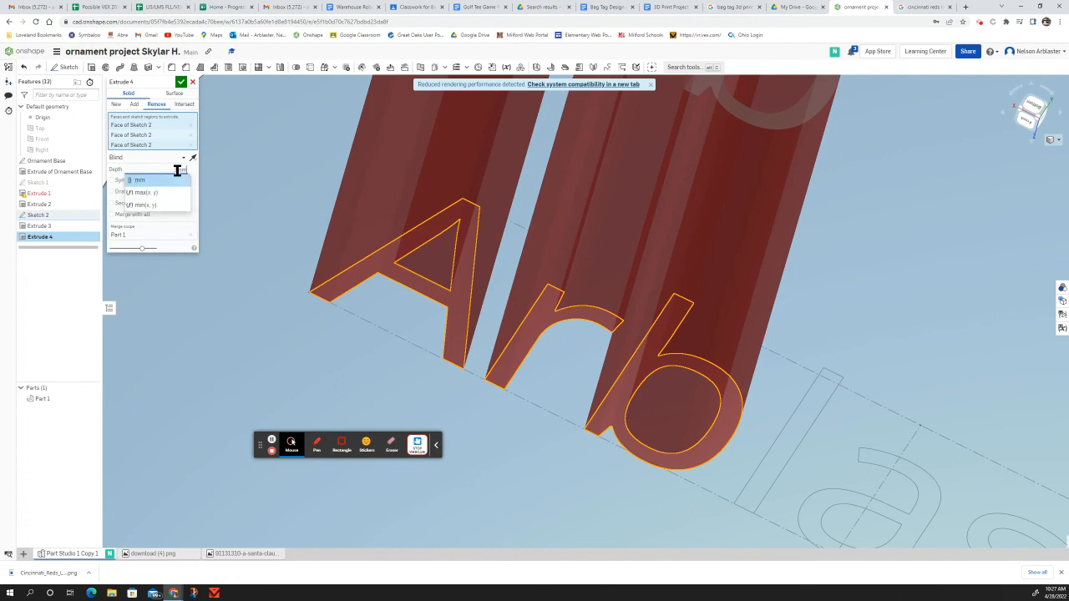
key("Return")
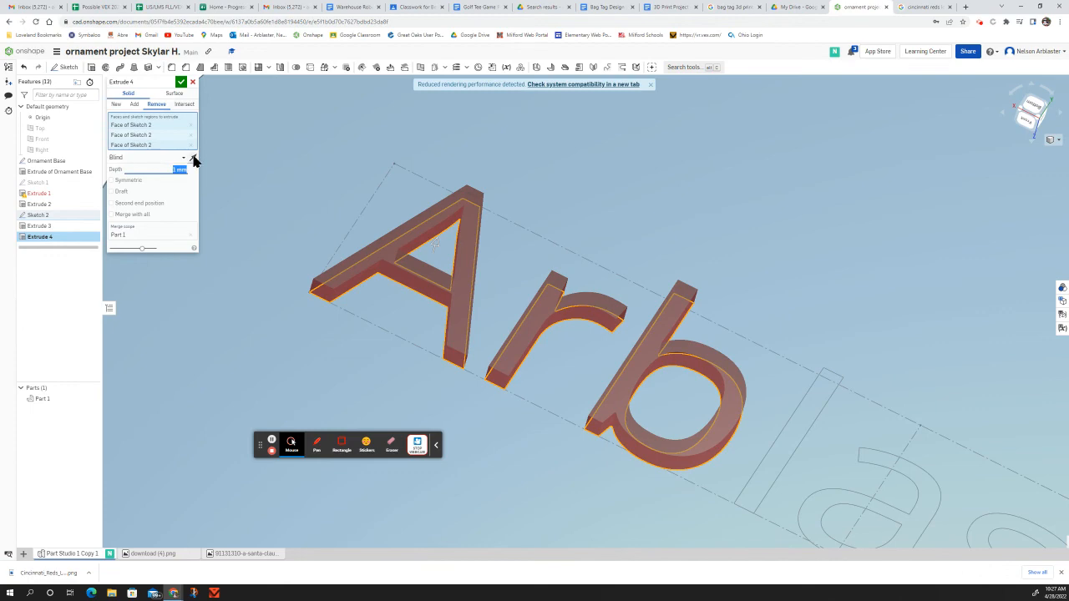
left_click(193, 158)
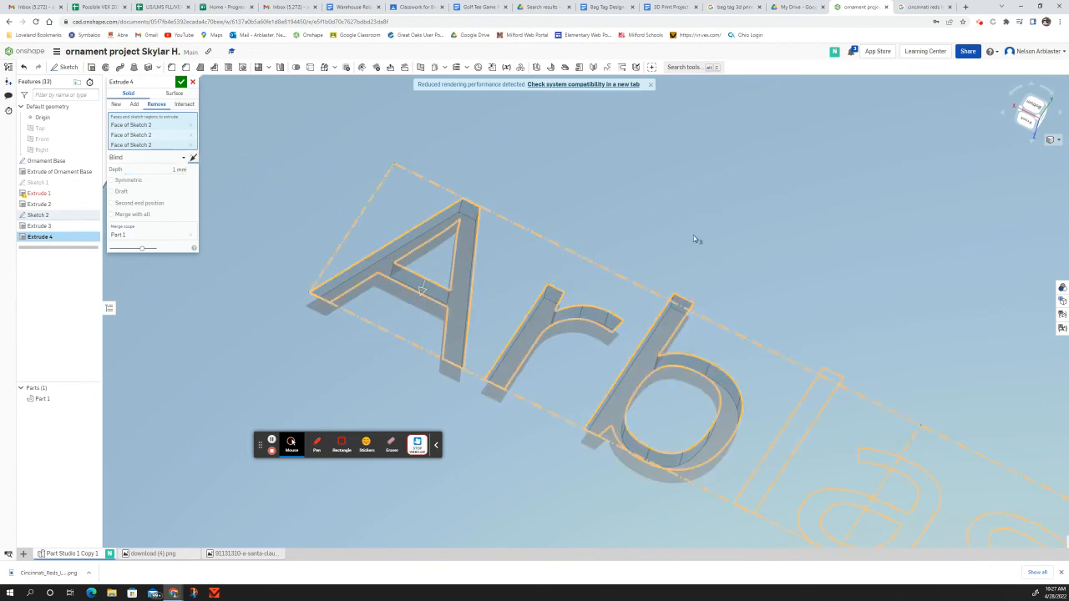
mouse_move(693, 240)
right_mouse_down()
mouse_move(639, 226)
mouse_move(656, 217)
mouse_move(723, 229)
right_mouse_up()
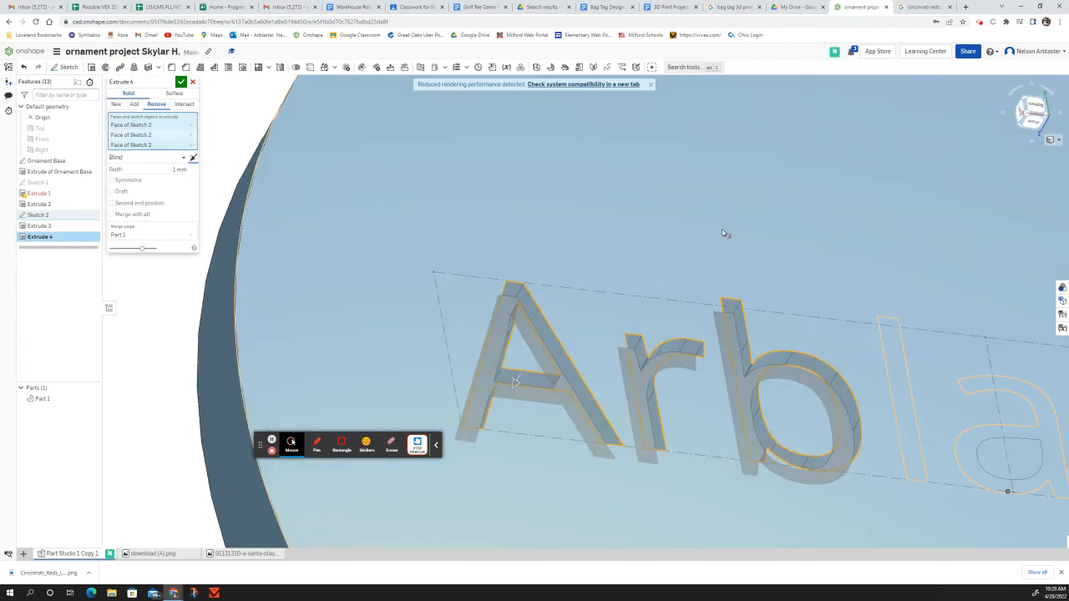
Step: Accept Extrude 4, cutting the A, r and b letters 1 mm into the face
left_click(180, 81)
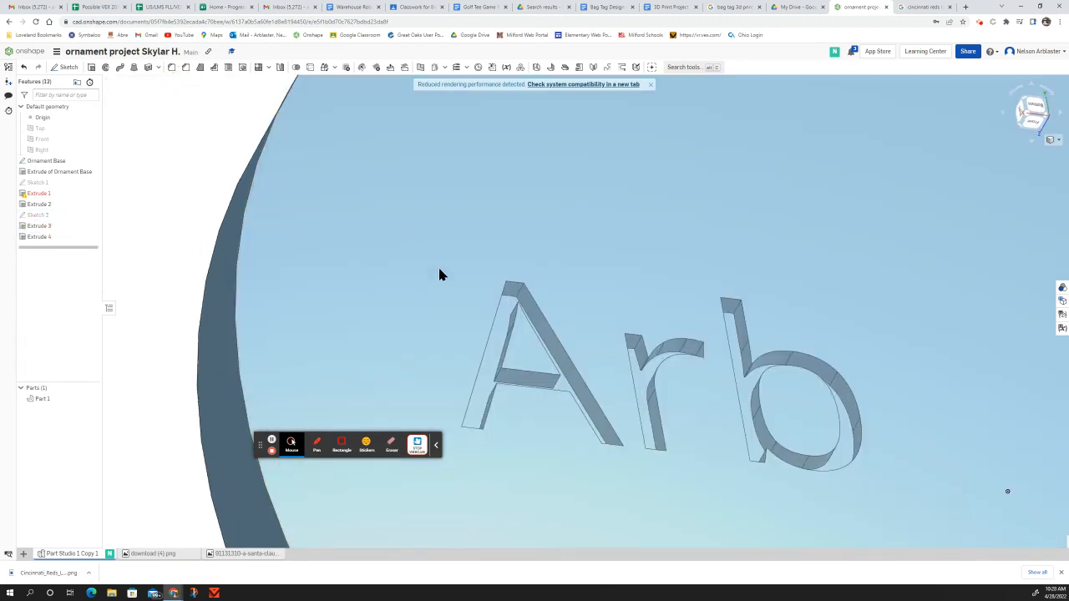
right_click_drag(530, 441, 601, 449)
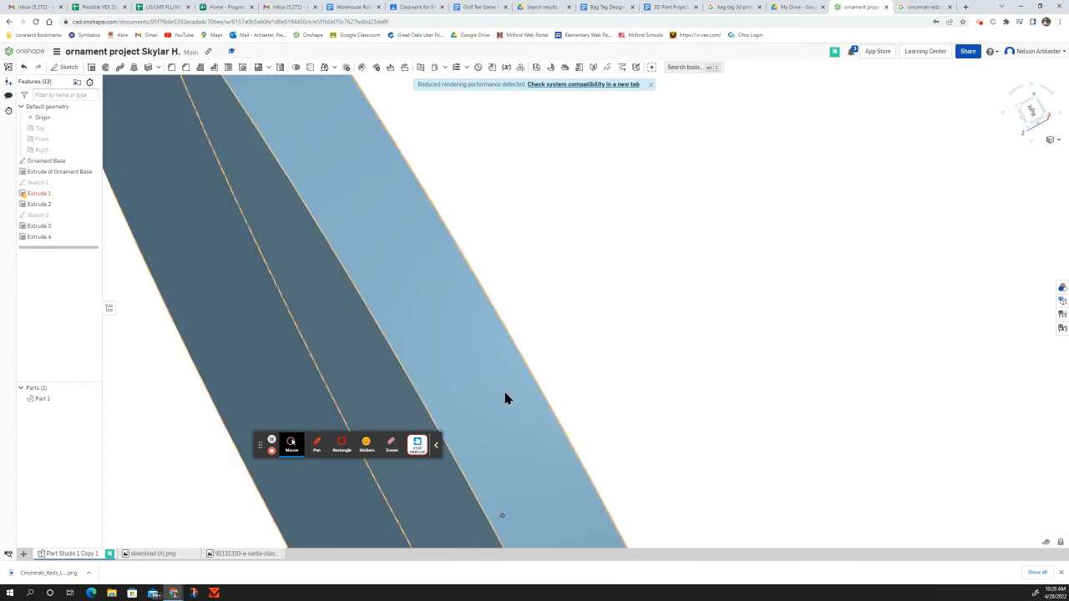
right_click_drag(706, 358, 731, 322)
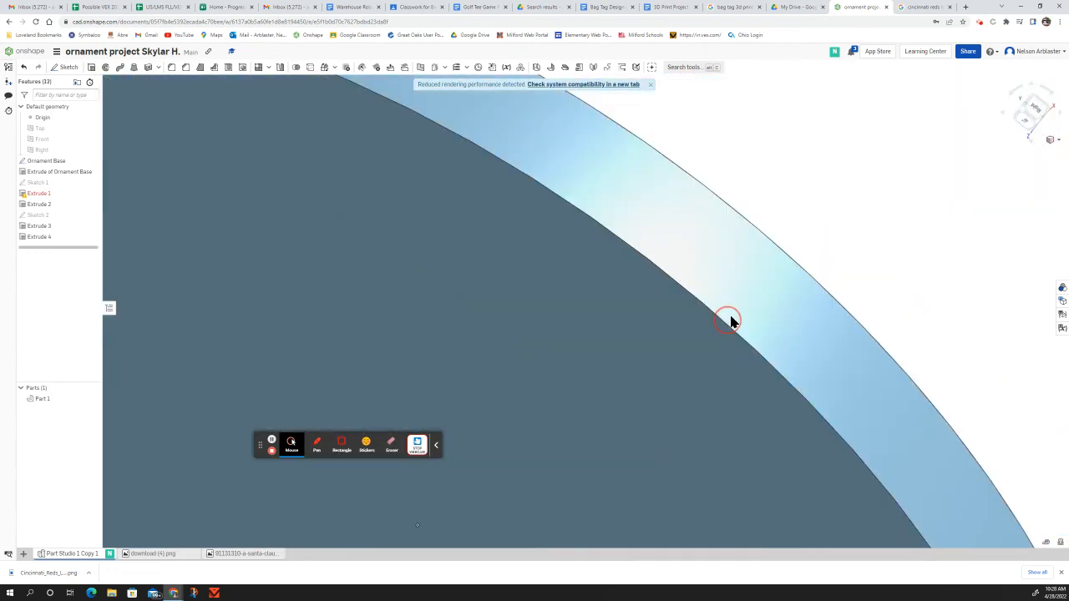
Step: Orbit and zoom around the ornament to inspect the recessed letters from front, back, side and top
scroll(738, 306, "down", 10)
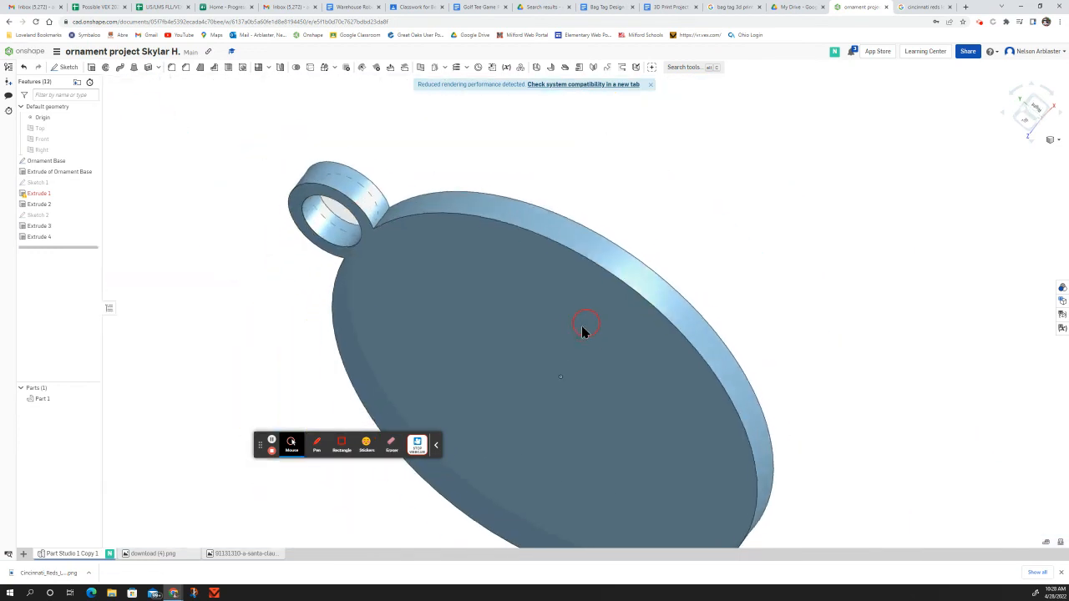
right_click_drag(583, 328, 658, 273)
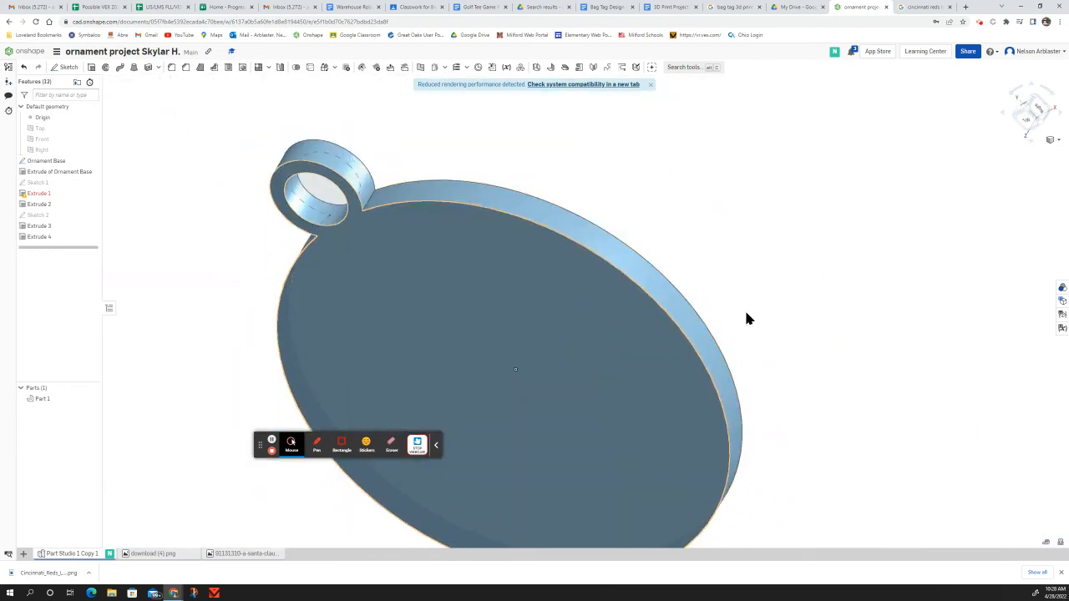
right_click_drag(747, 319, 663, 337)
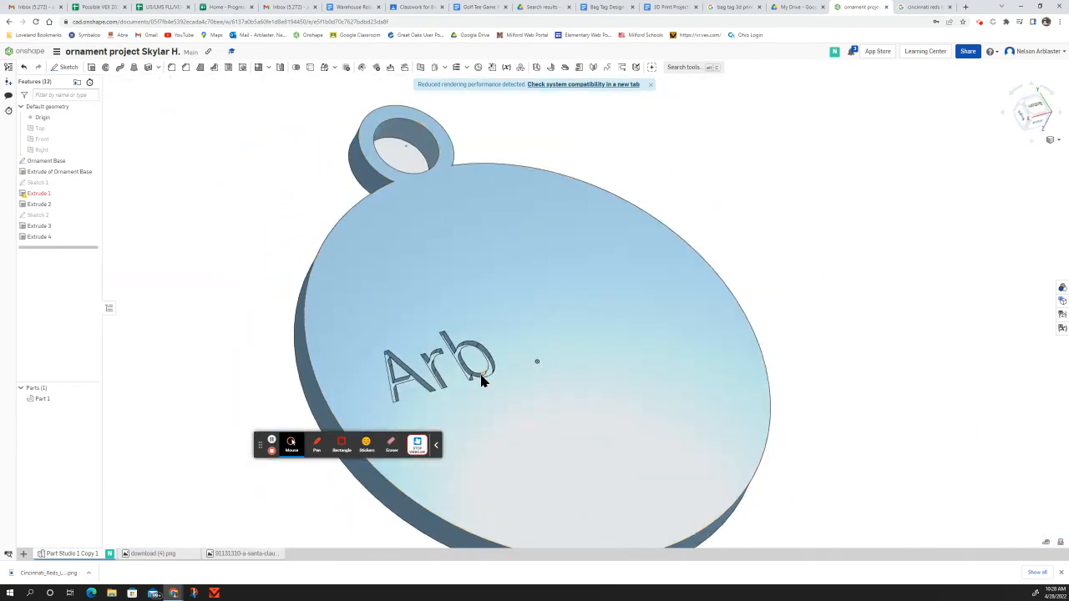
right_click_drag(544, 405, 507, 397)
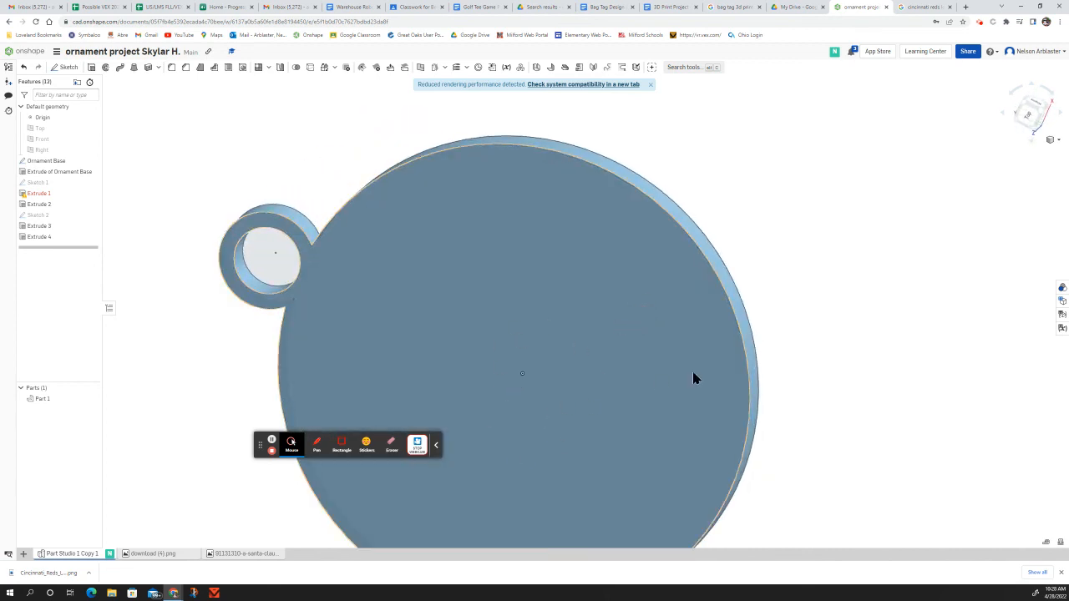
right_click_drag(864, 329, 925, 226)
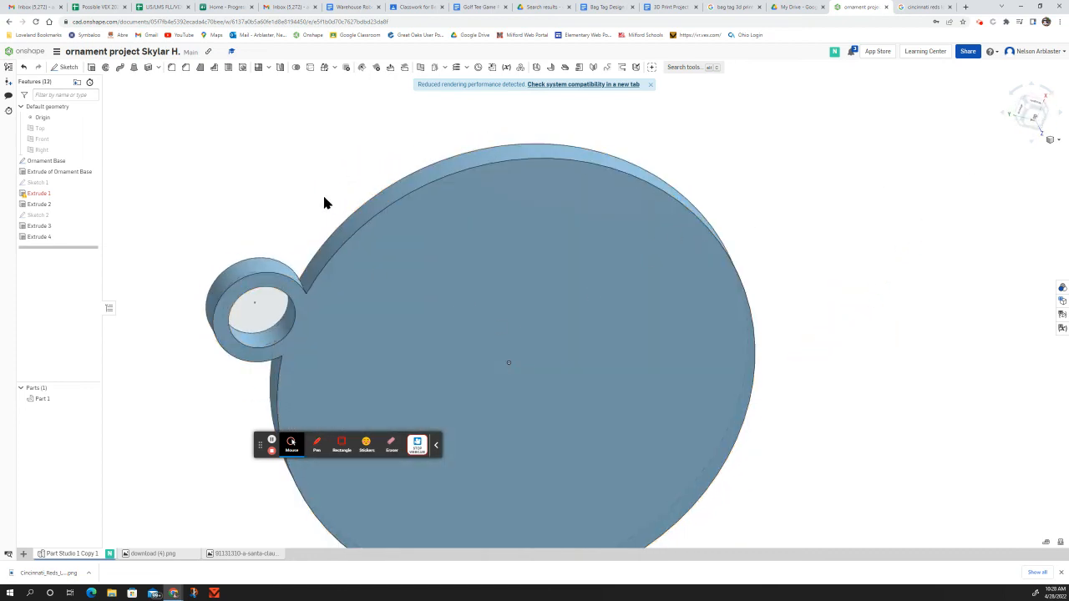
right_click_drag(325, 203, 303, 133)
scroll(777, 310, "down", 3)
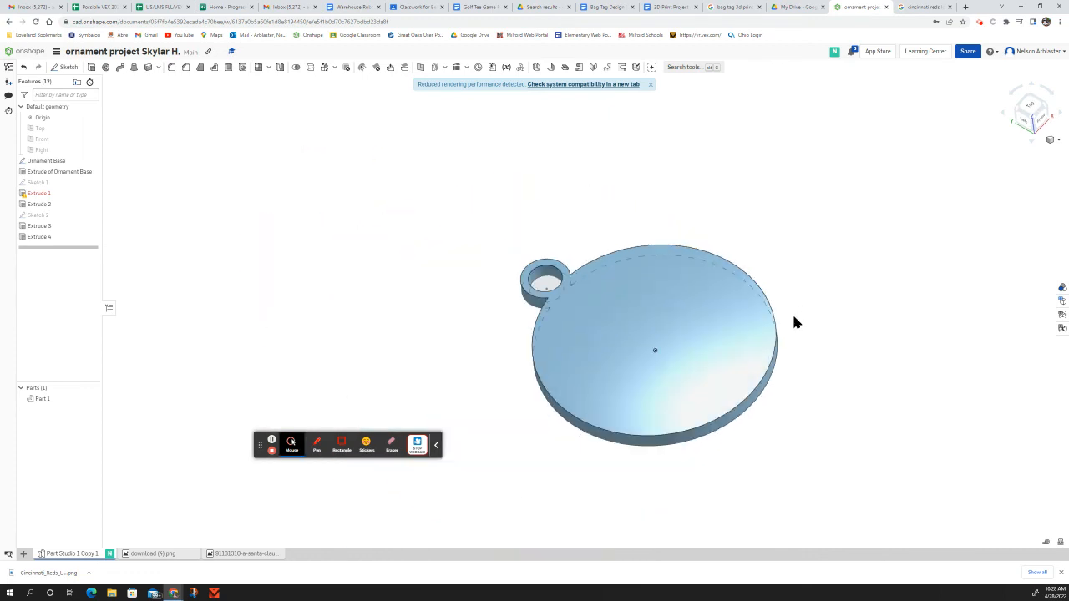
right_click_drag(802, 423, 741, 404)
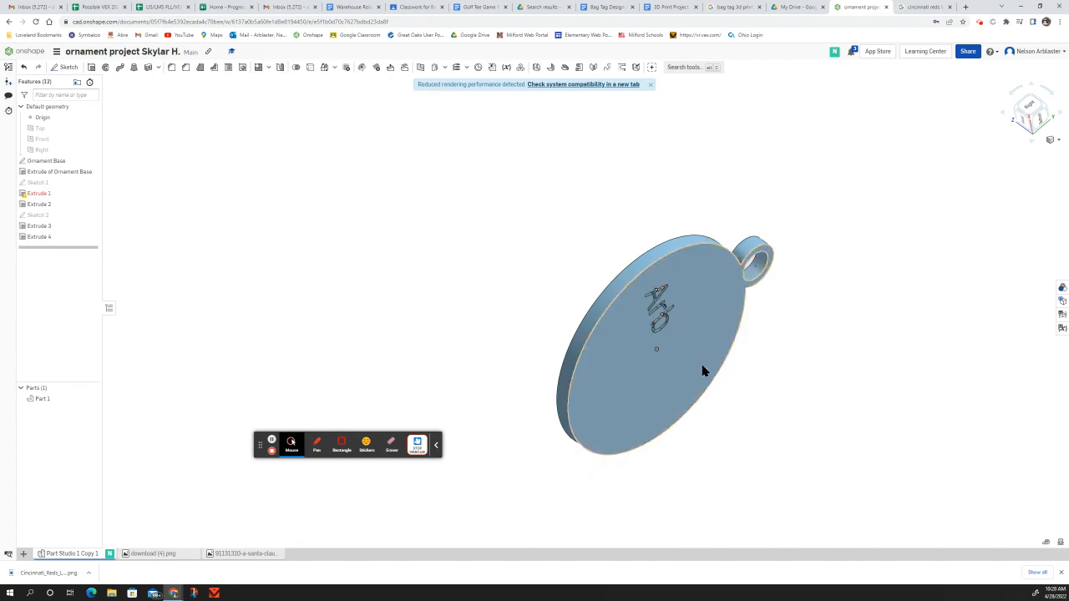
right_click_drag(801, 384, 911, 403)
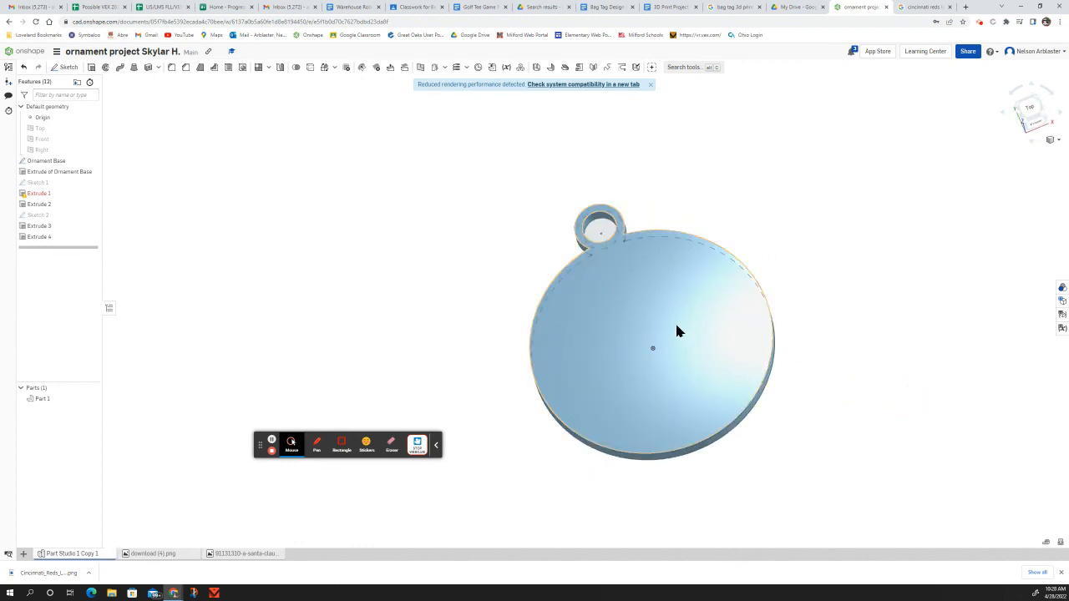